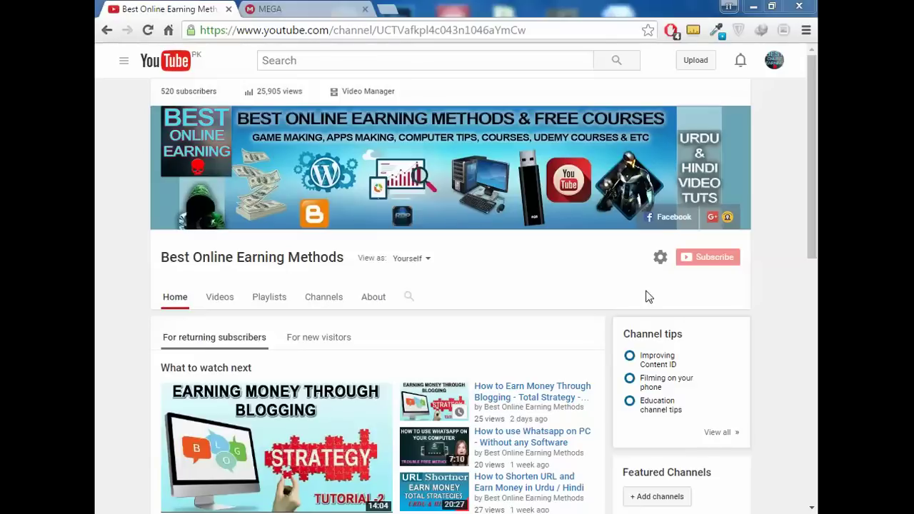
Show the uploaded videos of the Best Online Earning Methods channel
click(218, 312)
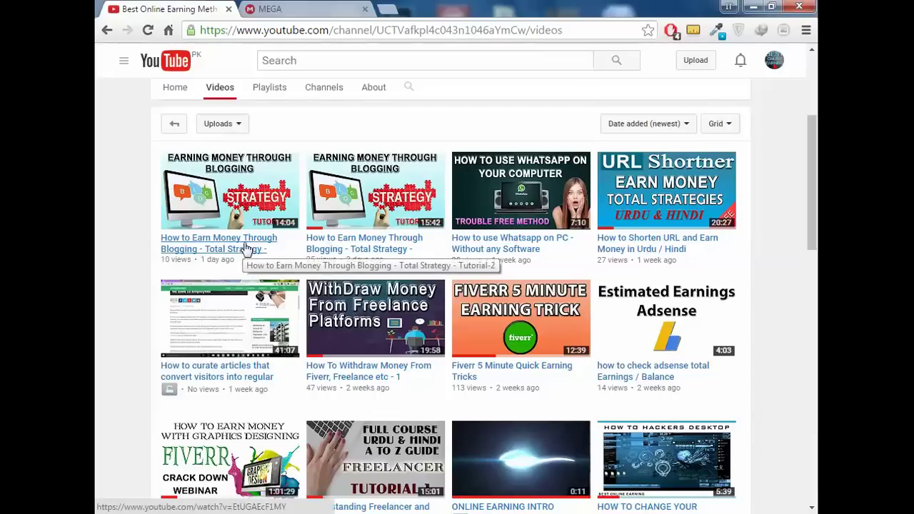
Return to the top of the channel's uploads page and bring up the Start menu
scroll(462, 307, up, 3)
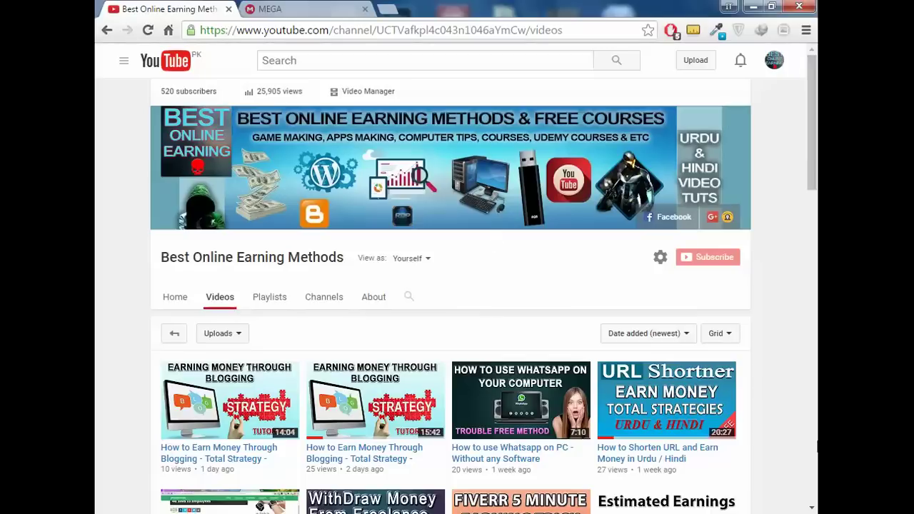
key(super)
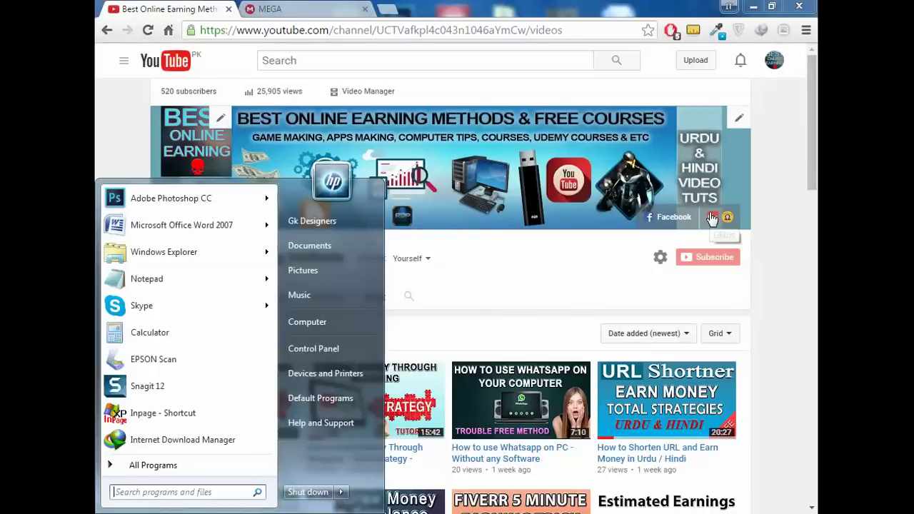
Launch Word 2007 and discard the recovered documents, leaving a blank document
click(677, 324)
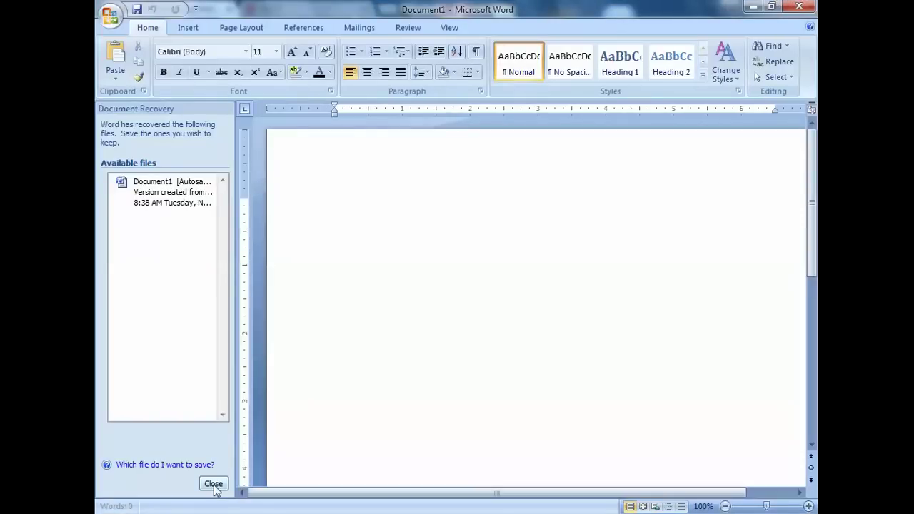
click(212, 484)
click(455, 213)
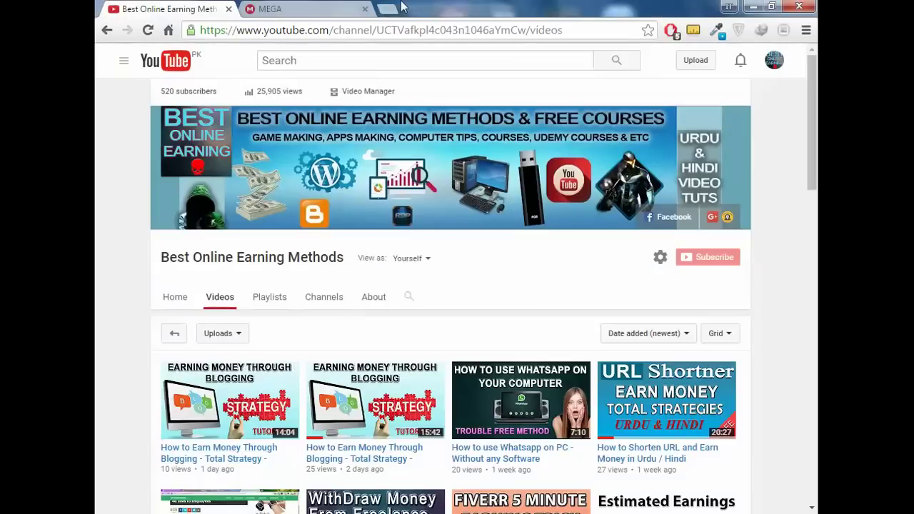
Search Google Images for 'illustation' in a new tab
click(387, 9)
text(ill)
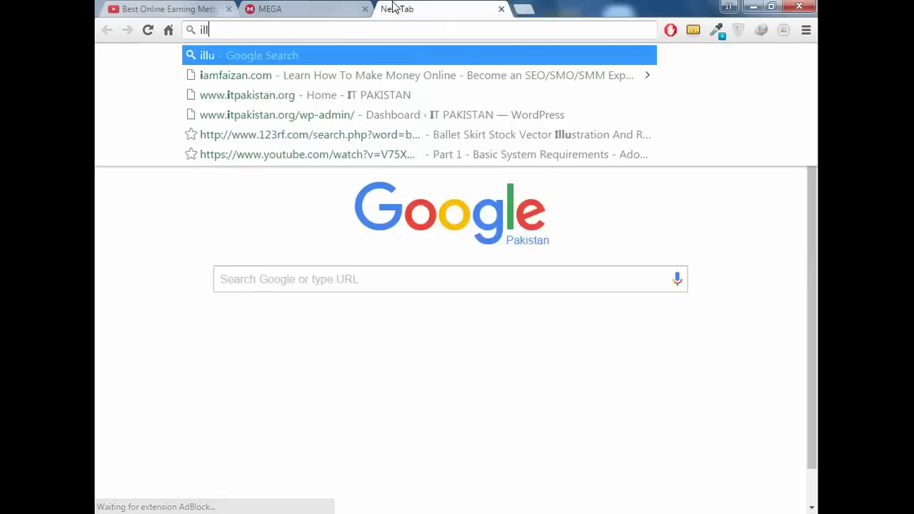
text(ustation)
key(Return)
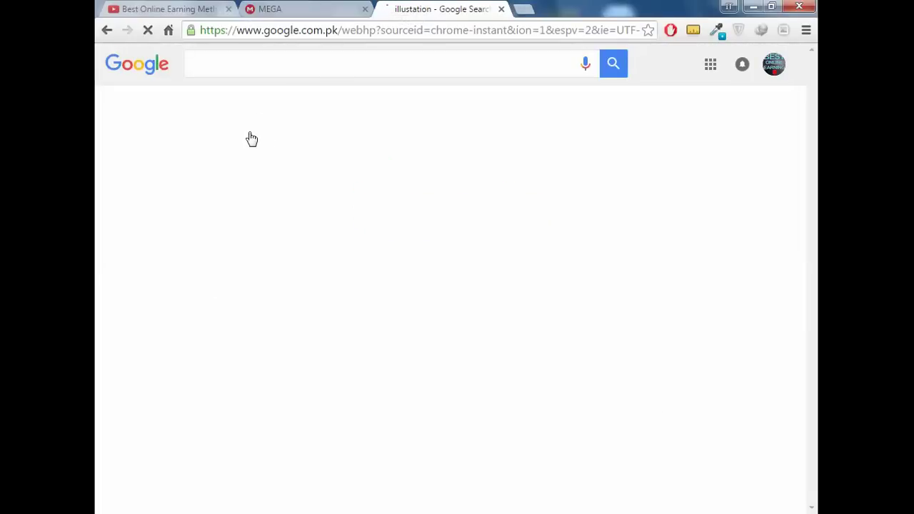
click(244, 116)
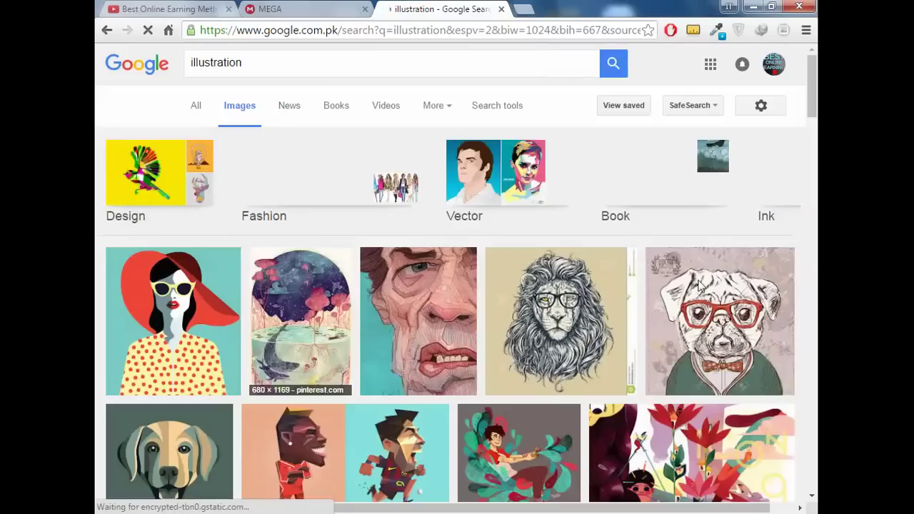
Preview the dog, footballer, PNCA and illustration conference images
scroll(714, 293, down, 1)
scroll(714, 293, down, 3)
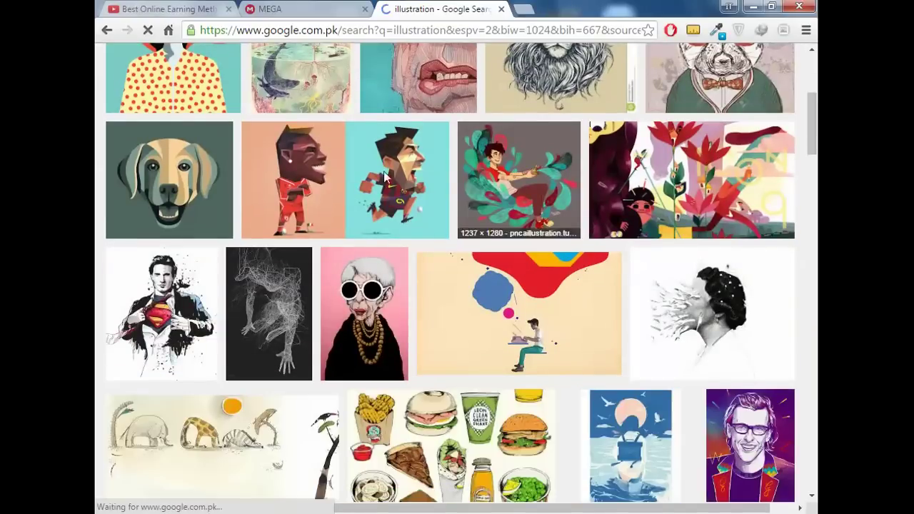
click(177, 188)
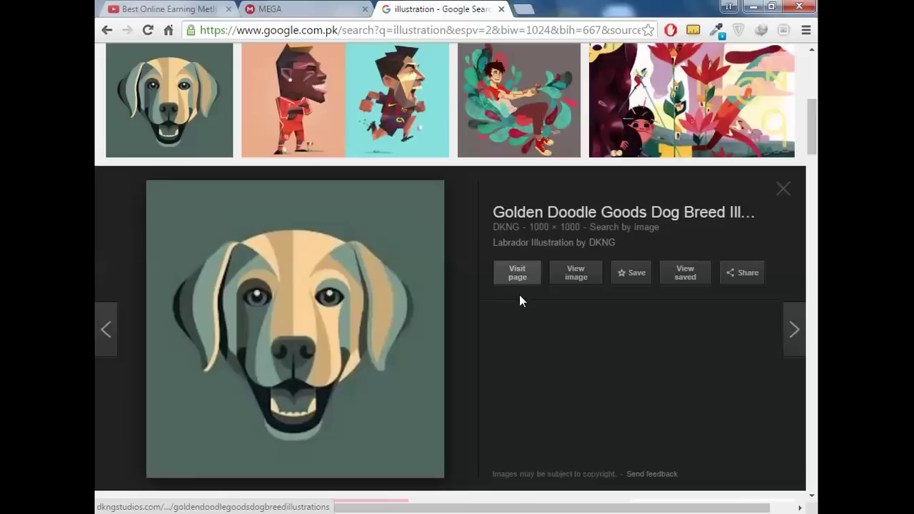
click(400, 100)
click(537, 81)
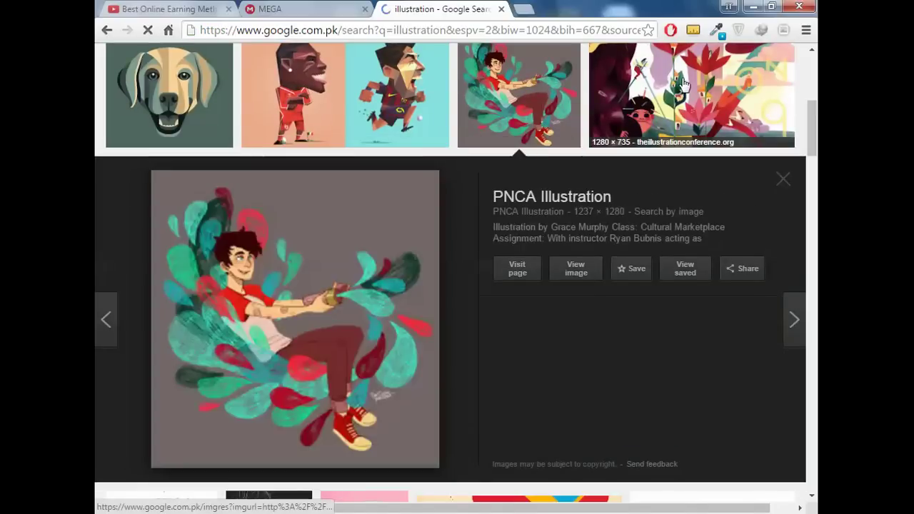
click(686, 89)
Preview the zombie, Santa factory, red-teal pattern and cute cat images, then close the tab
scroll(702, 339, down, 3)
scroll(212, 290, down, 4)
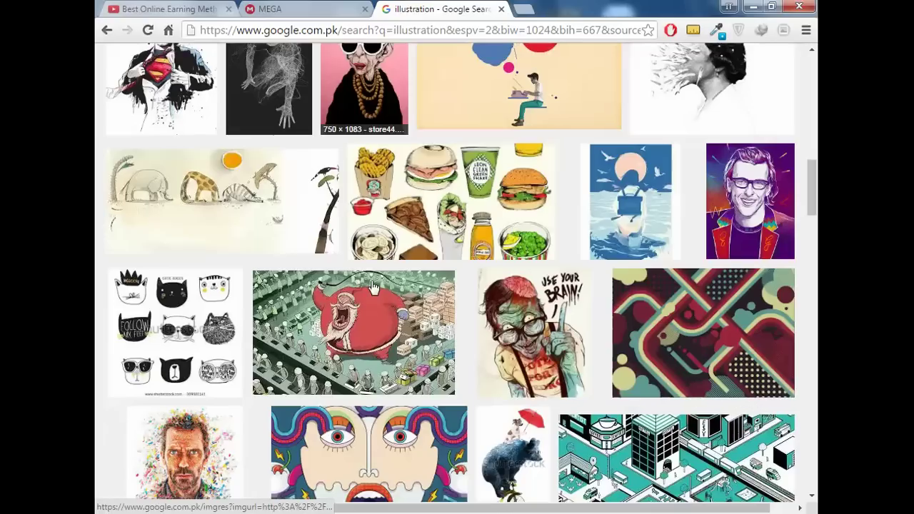
click(502, 323)
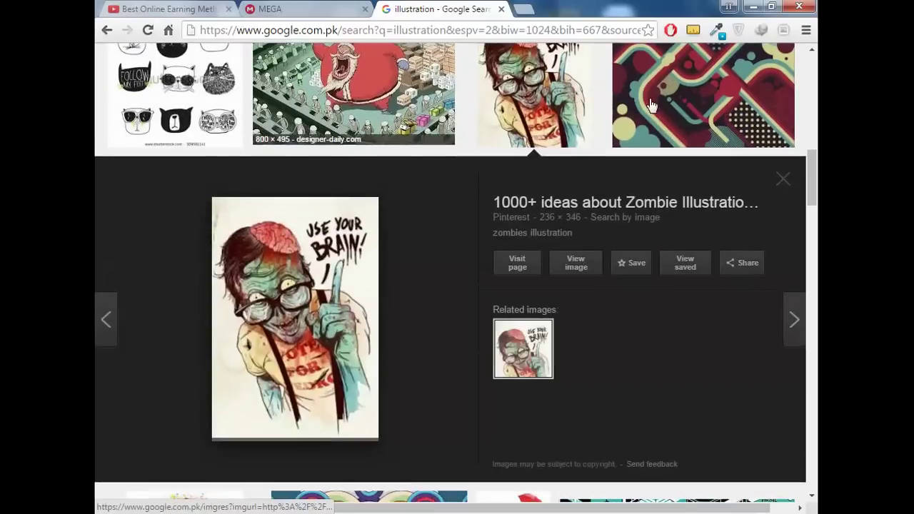
click(354, 100)
click(703, 100)
click(114, 99)
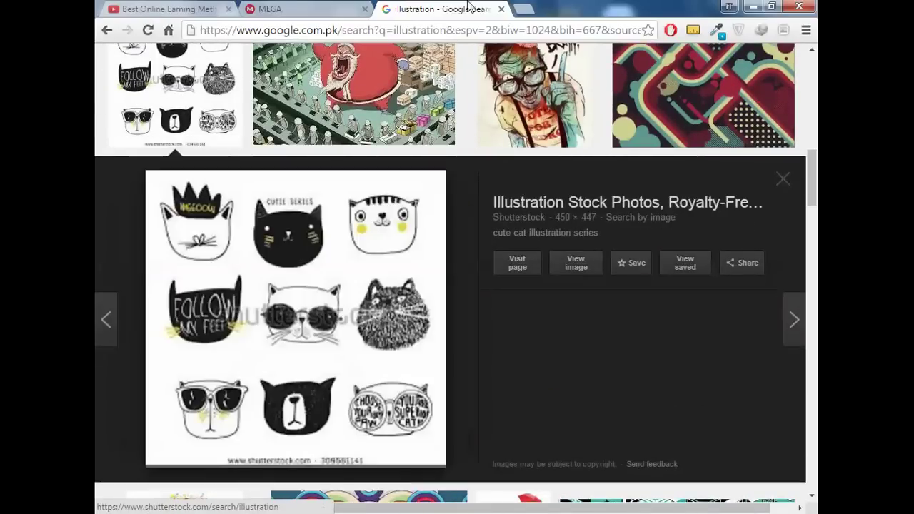
click(500, 8)
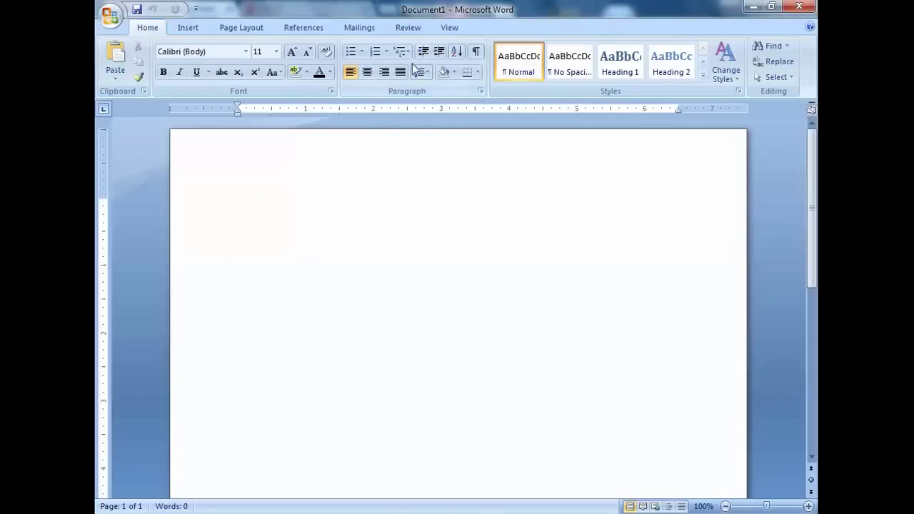
Turn on bullets in the blank document and set the font size to 16
click(353, 52)
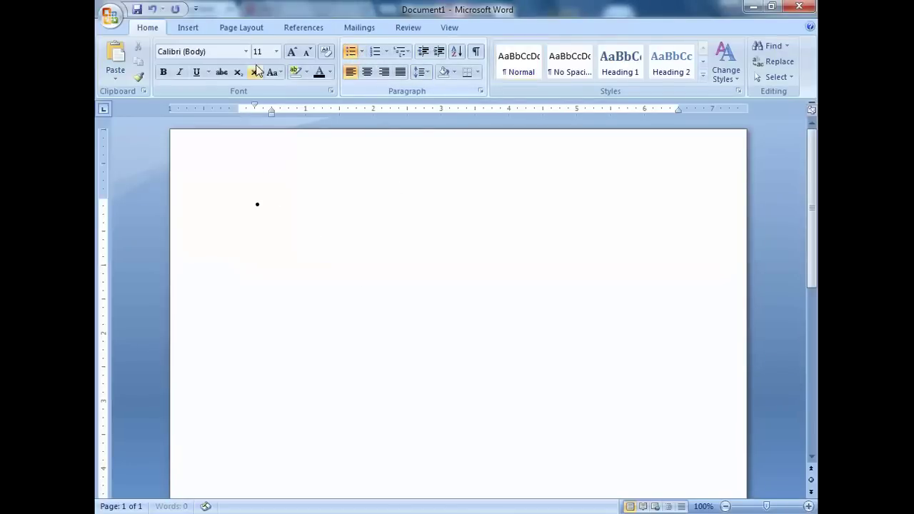
click(276, 52)
click(258, 139)
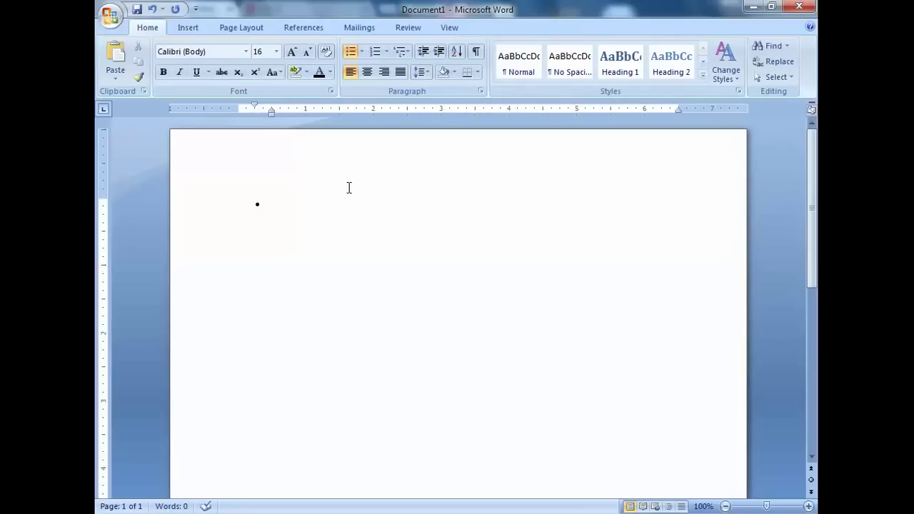
Enter 'Adobe Photoshop' and 'Corel Draw' as bullets, leaving a third bullet ready
text(Ado)
text(be Photosh)
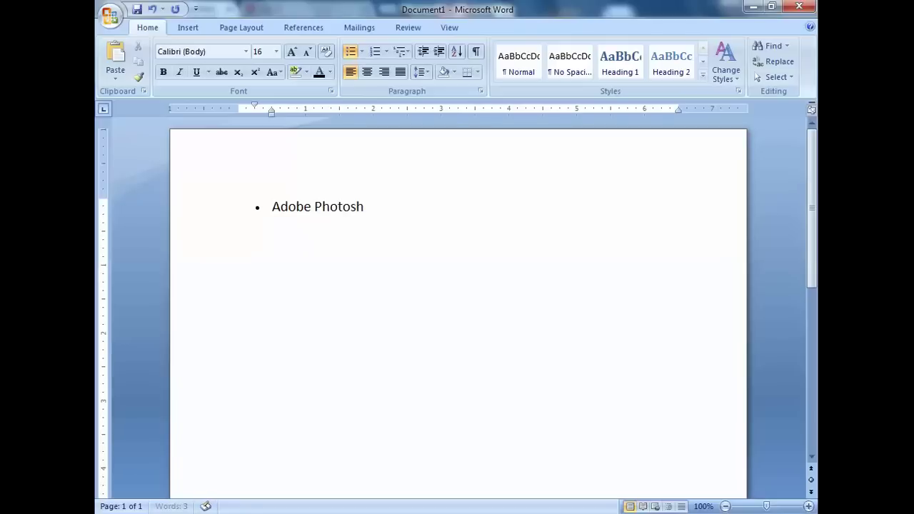
text(op)
key(Return)
text(Corel Dr)
text(aw)
key(Return)
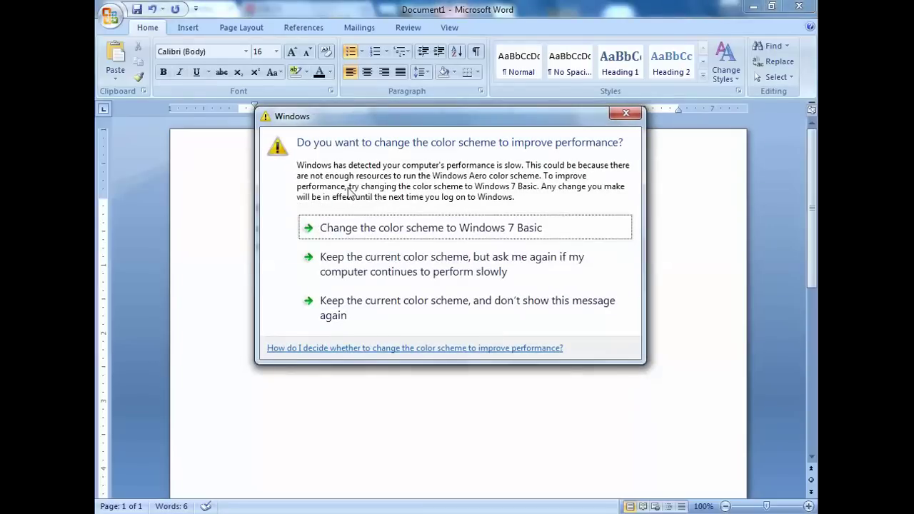
Keep the current colour scheme and enter 'Adobe illustrator' on the third bullet
click(393, 303)
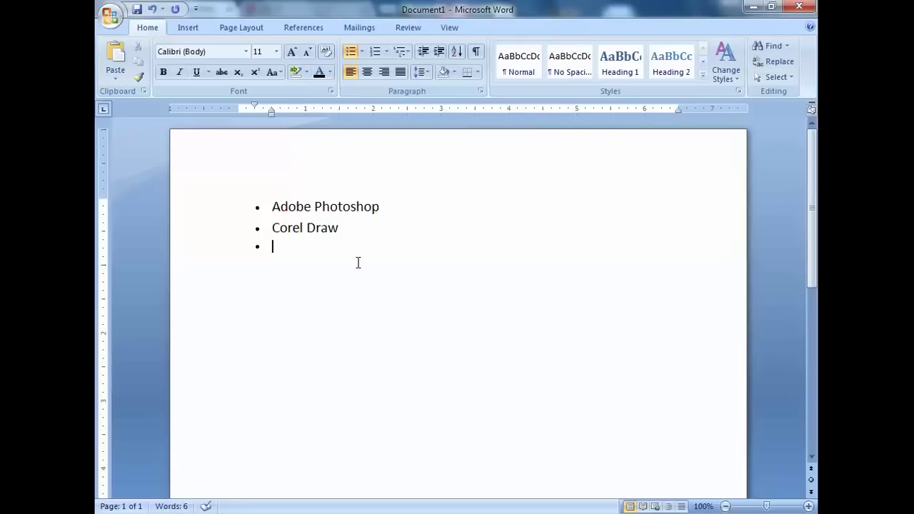
text(a)
text(dob)
key(BackSpace)
key(BackSpace)
key(BackSpace)
key(BackSpace)
text(Adb)
key(BackSpace)
text(obe P)
key(BackSpace)
text(Illu)
key(BackSpace)
key(BackSpace)
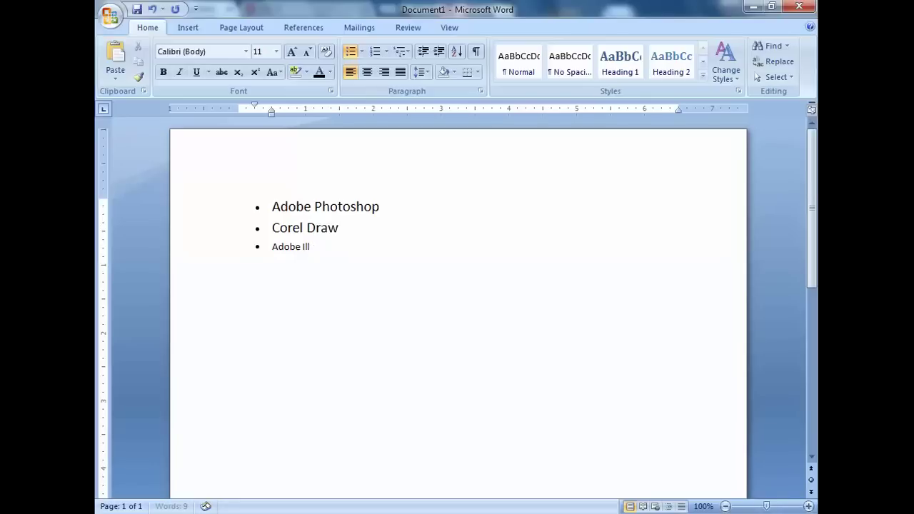
key(BackSpace)
key(BackSpace)
text(illustr)
text(ator)
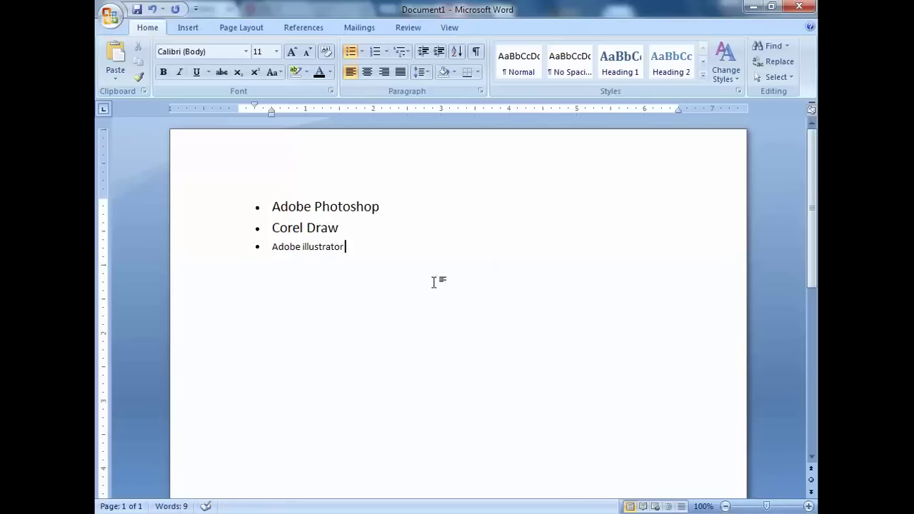
Make the Adobe illustrator line 18 point
click(220, 255)
click(276, 55)
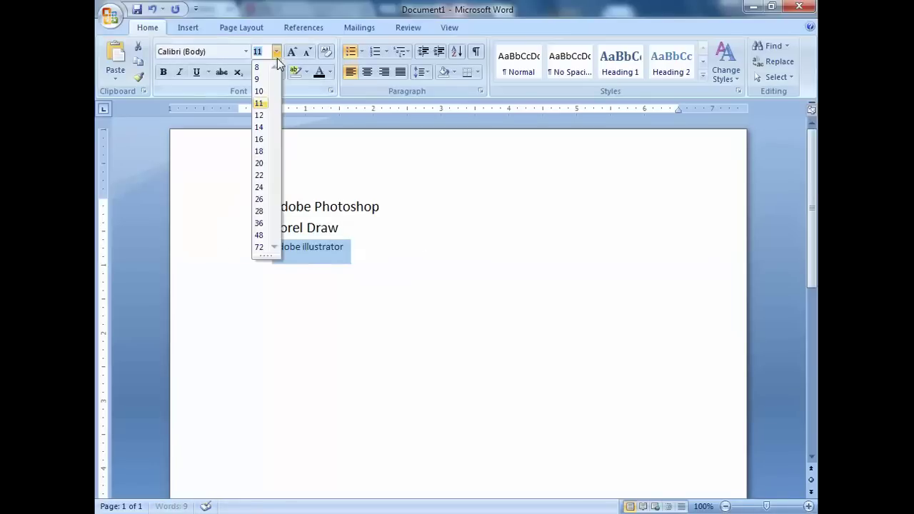
click(258, 151)
click(548, 255)
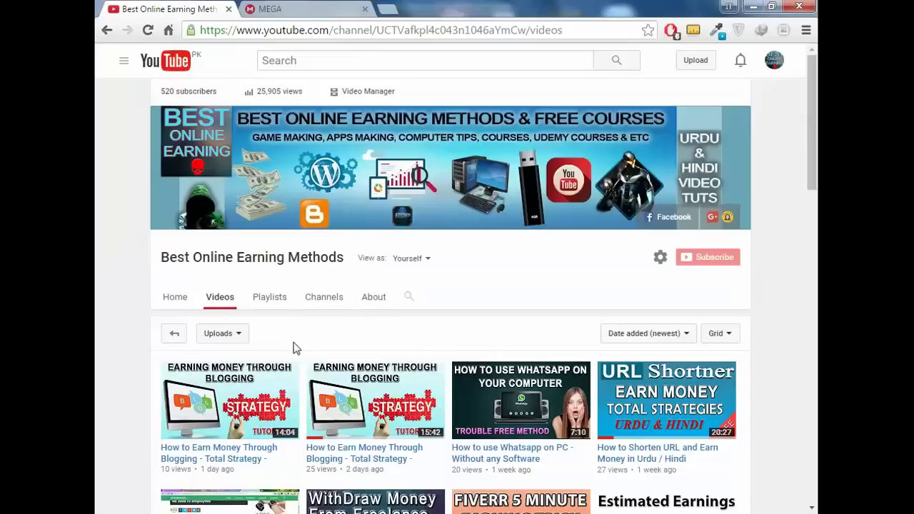
Open the exported MEGA torrent link in a new browser tab
click(318, 8)
click(654, 347)
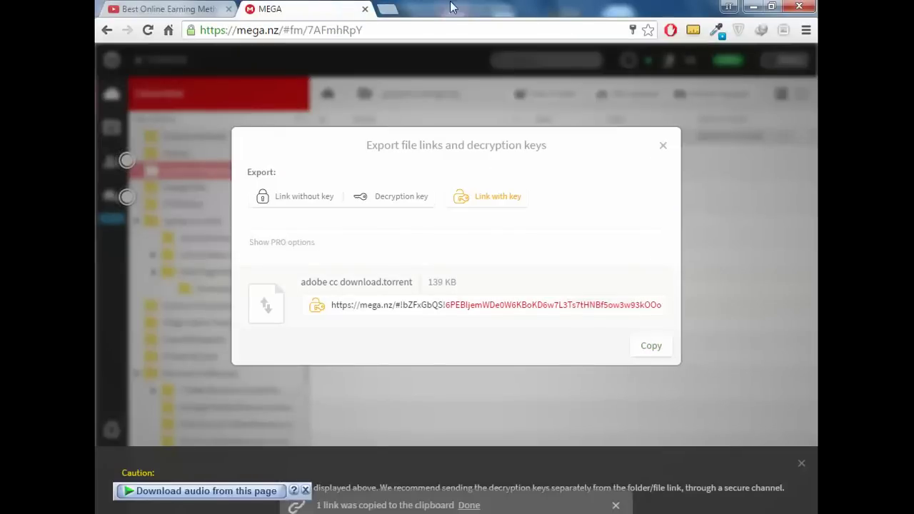
click(387, 9)
right_click(394, 32)
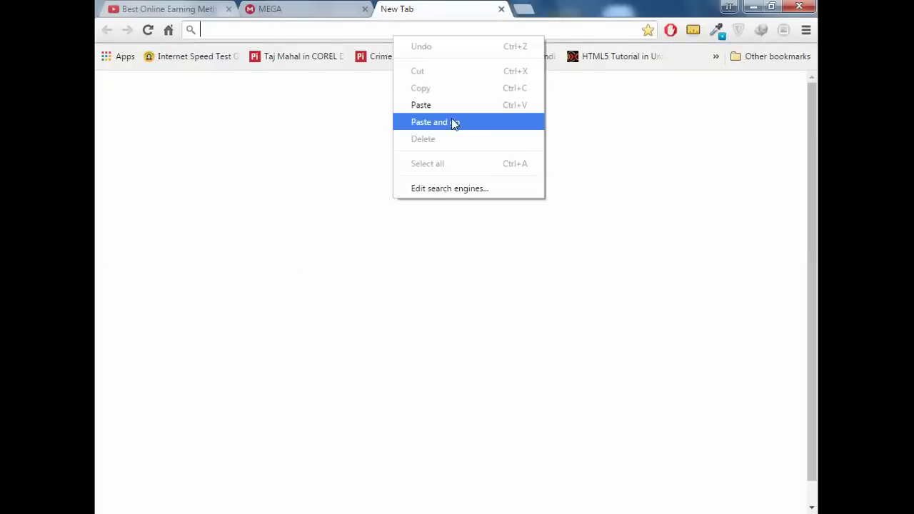
click(444, 117)
key(Return)
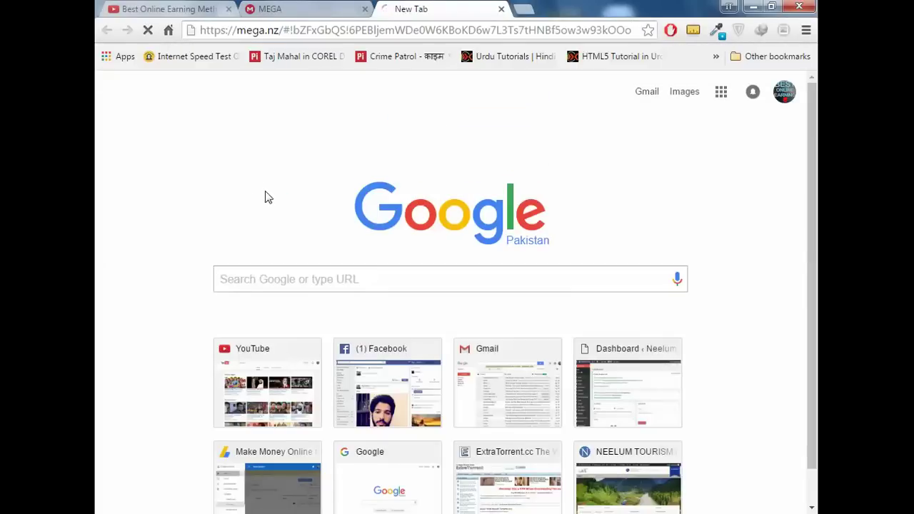
Place the new MEGA tab beside the original and check the torrent file name
drag(457, 7, 315, 8)
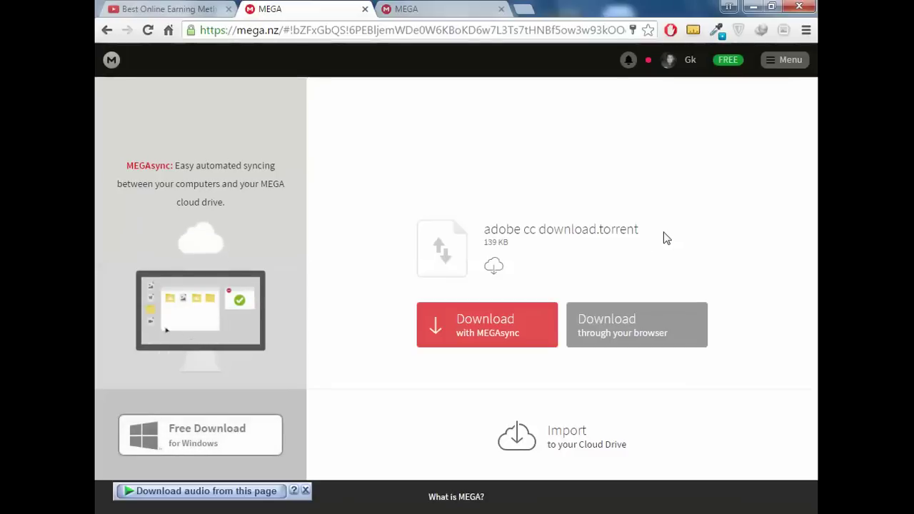
drag(663, 233, 480, 228)
click(539, 71)
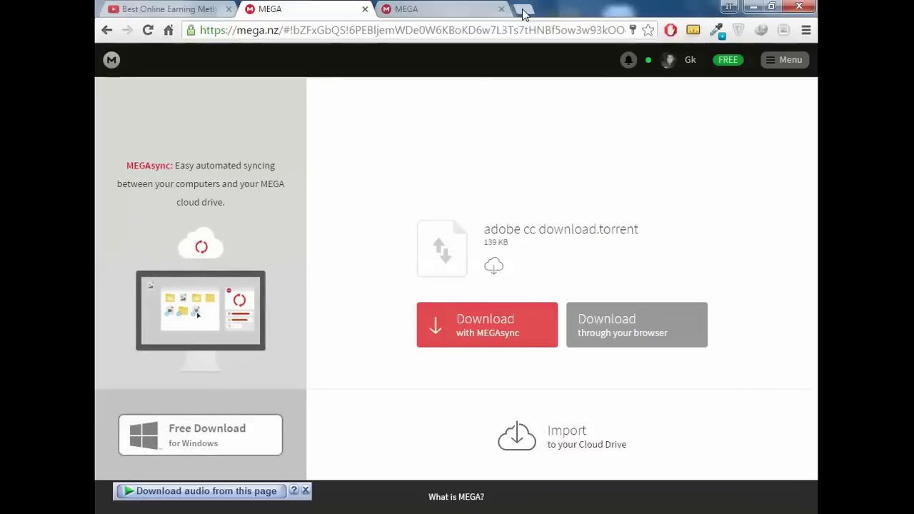
Open Google in a new tab and search for 'vuze download'
click(524, 10)
text(goo)
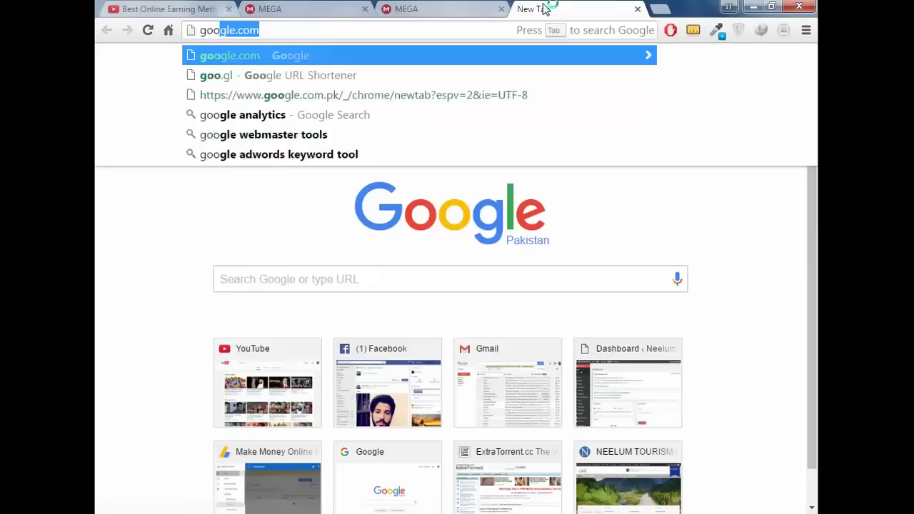
key(Return)
drag(565, 7, 414, 7)
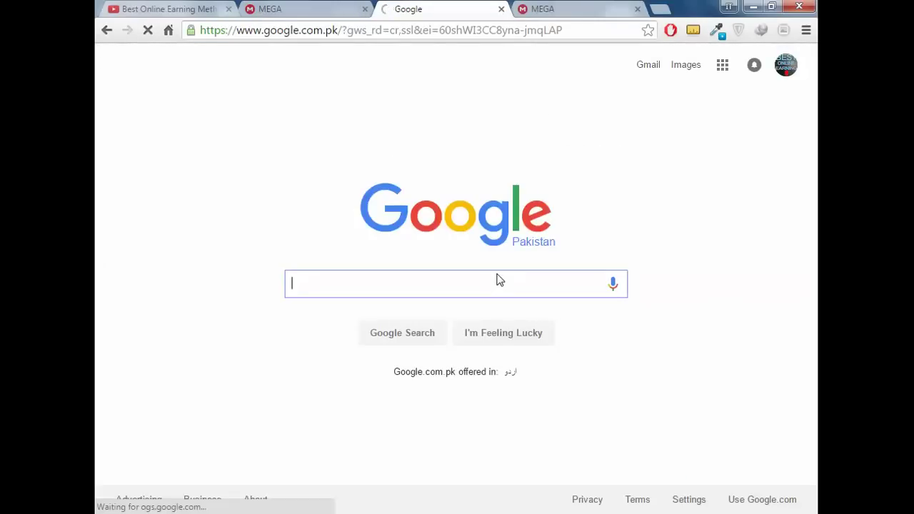
text(vuze )
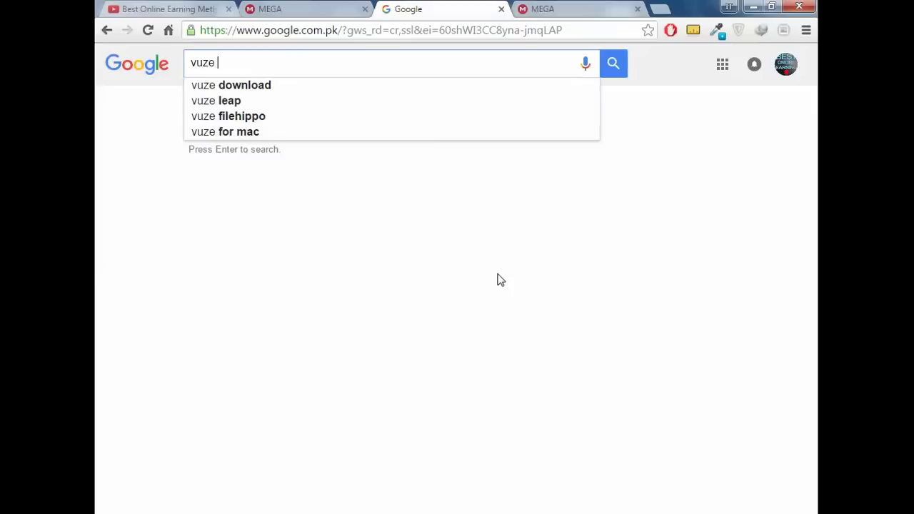
text(tp)
key(BackSpace)
key(BackSpace)
key(Down)
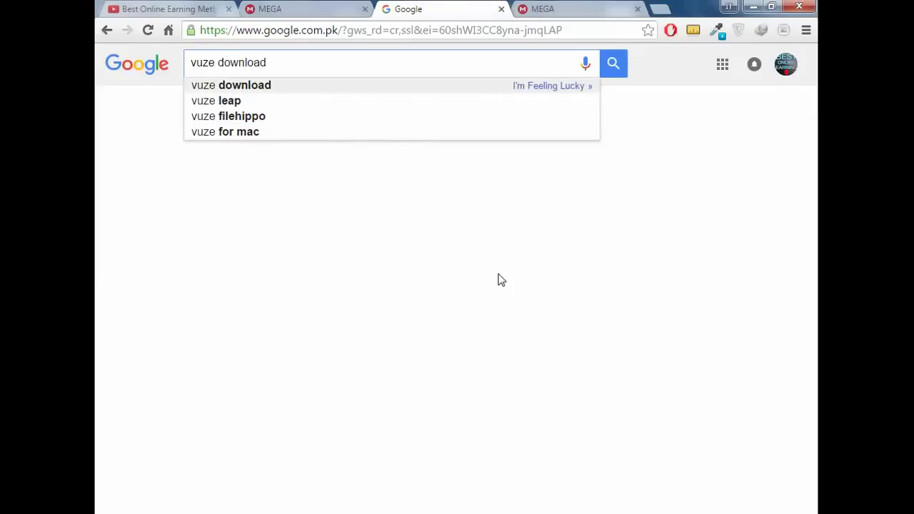
key(Return)
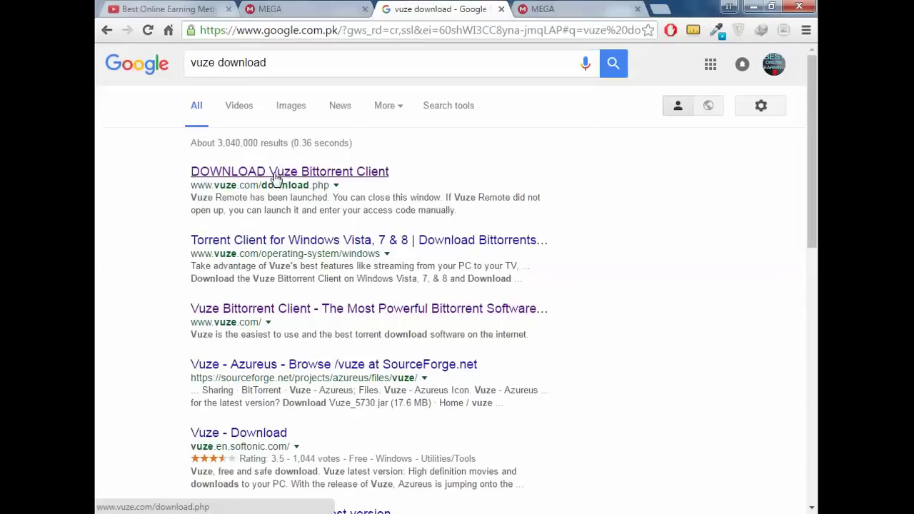
Dismiss the download manager prompts on vuze.com's download page, then download and run the installer
click(318, 175)
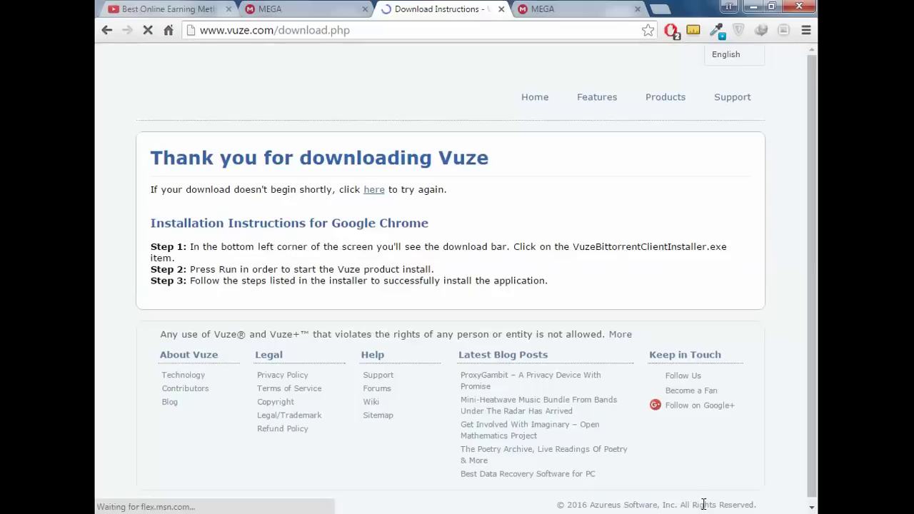
scroll(640, 358, down, 3)
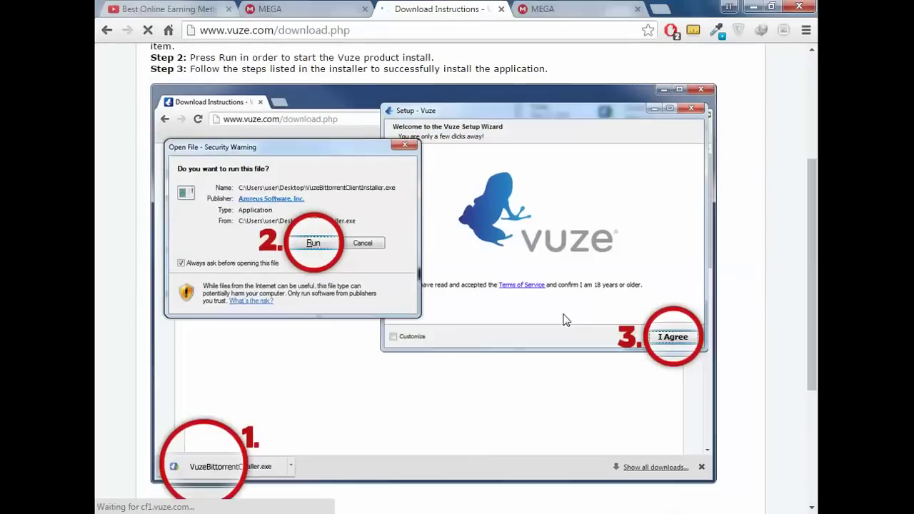
click(605, 325)
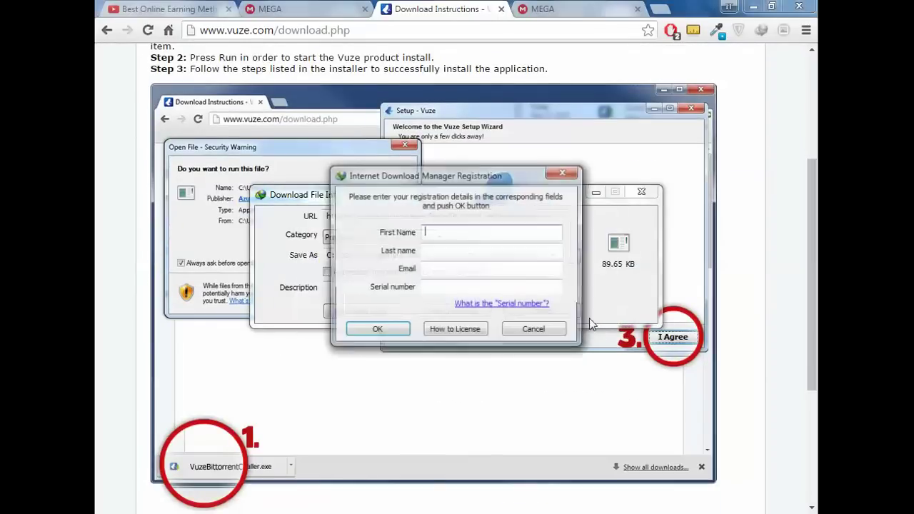
click(546, 330)
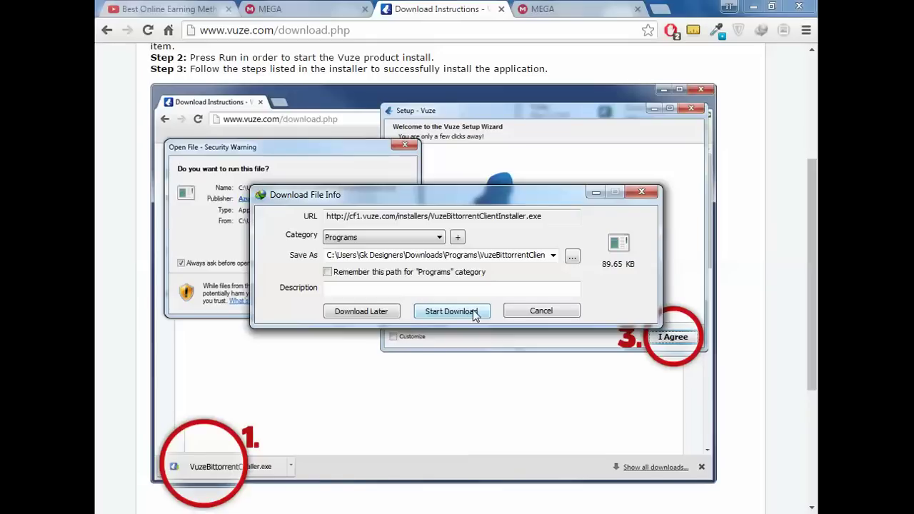
click(477, 313)
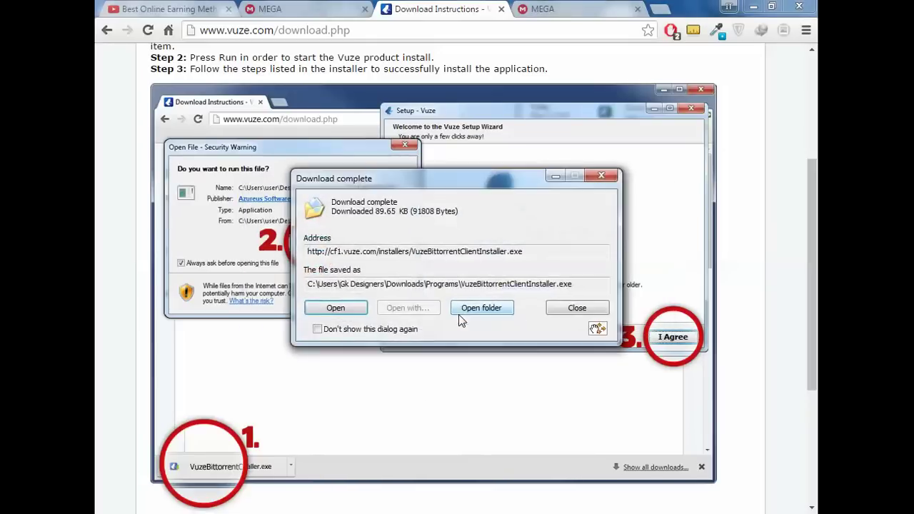
click(336, 308)
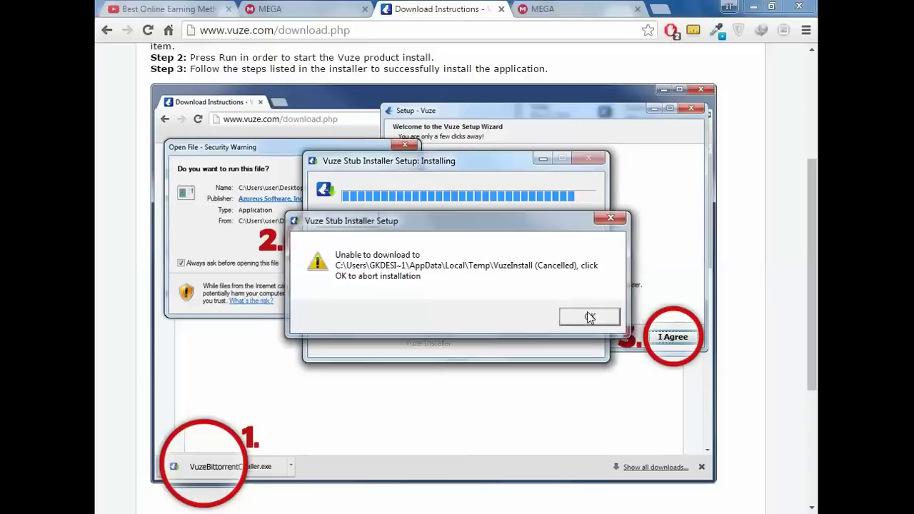
Find 'vuze' through Start menu search and launch it
key(super)
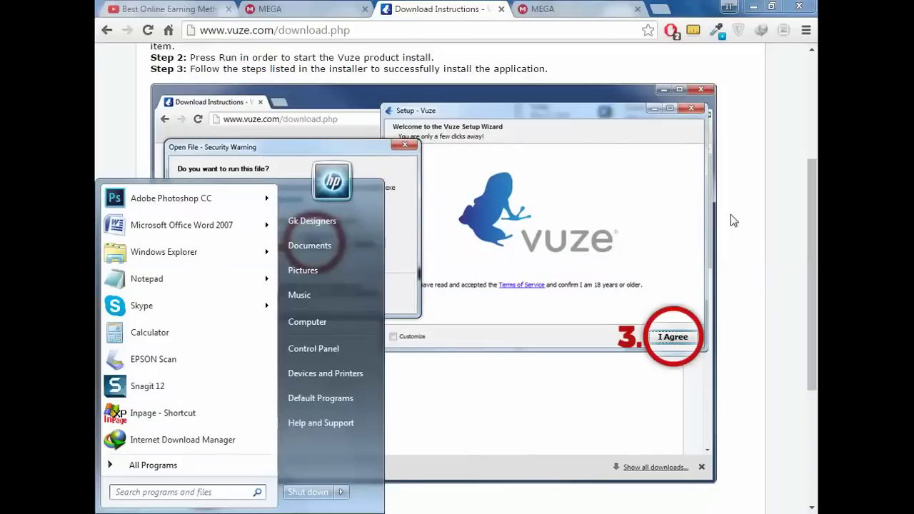
text(vuze)
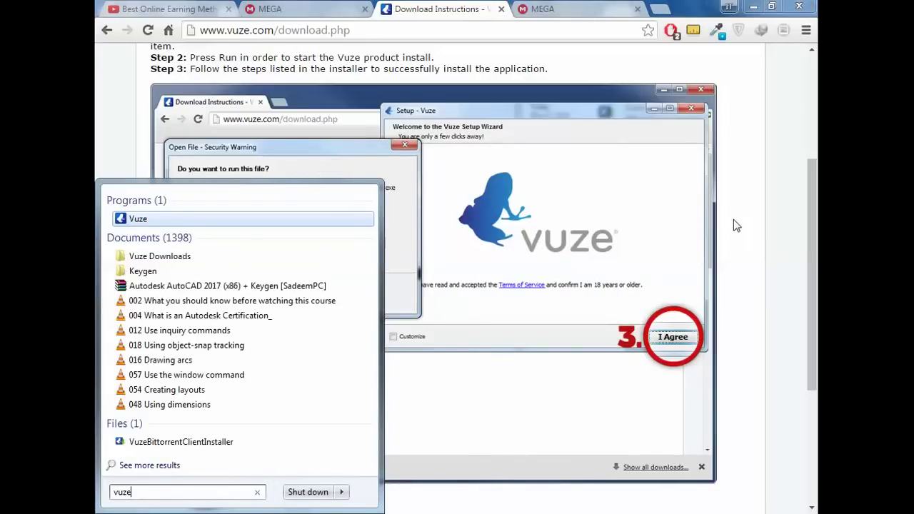
key(super)
key(super)
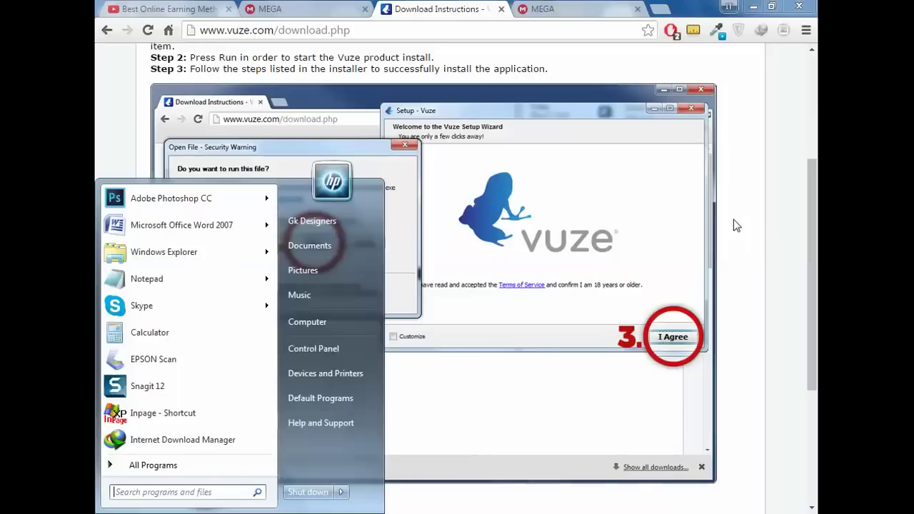
text(vuze)
key(Return)
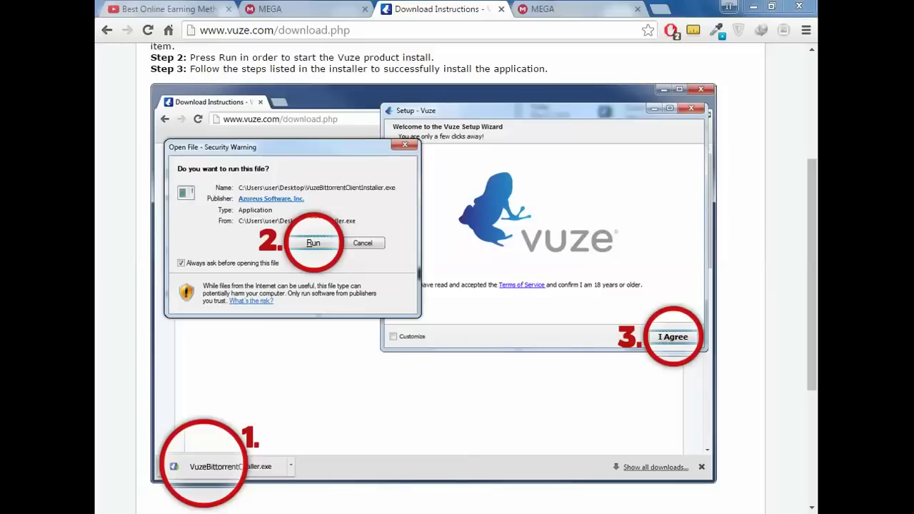
Bring the Vuze window up from the notification area and minimise Chrome
click(712, 511)
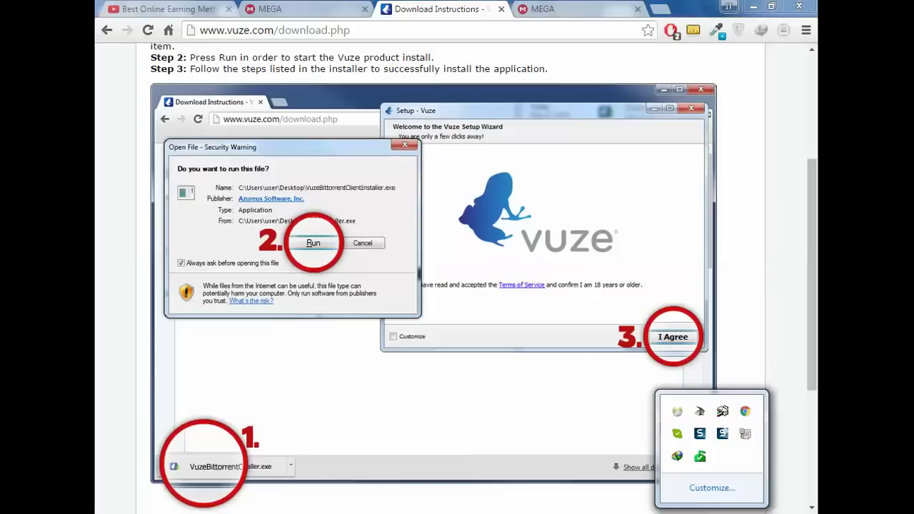
click(689, 460)
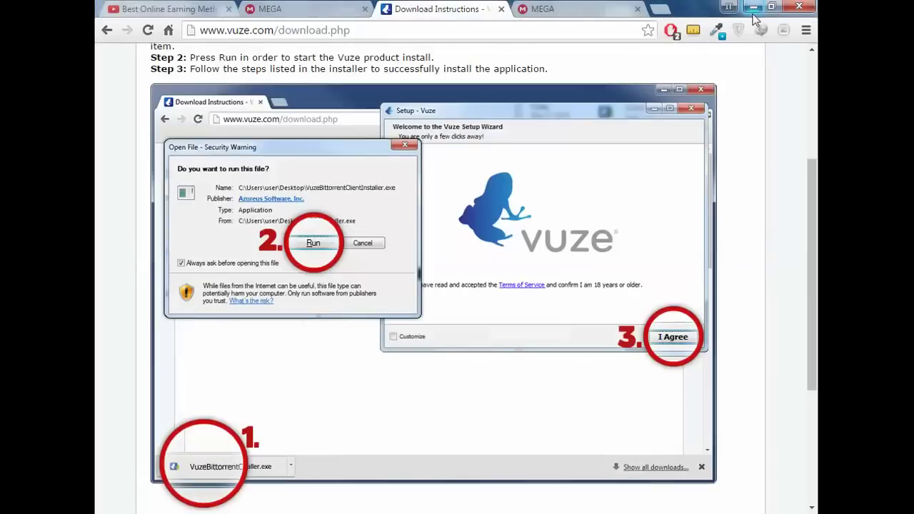
click(753, 7)
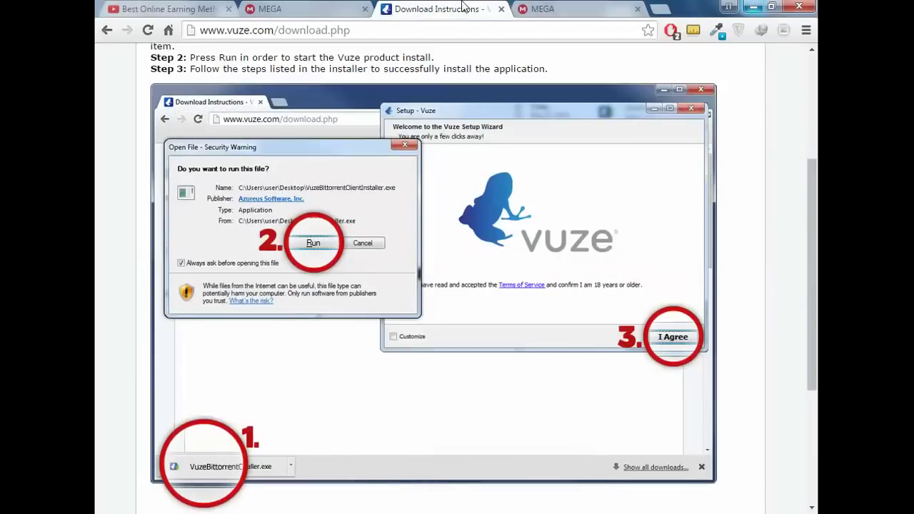
Close the Vuze page, download adobe cc download.torrent from MEGA and open it in Vuze
click(502, 9)
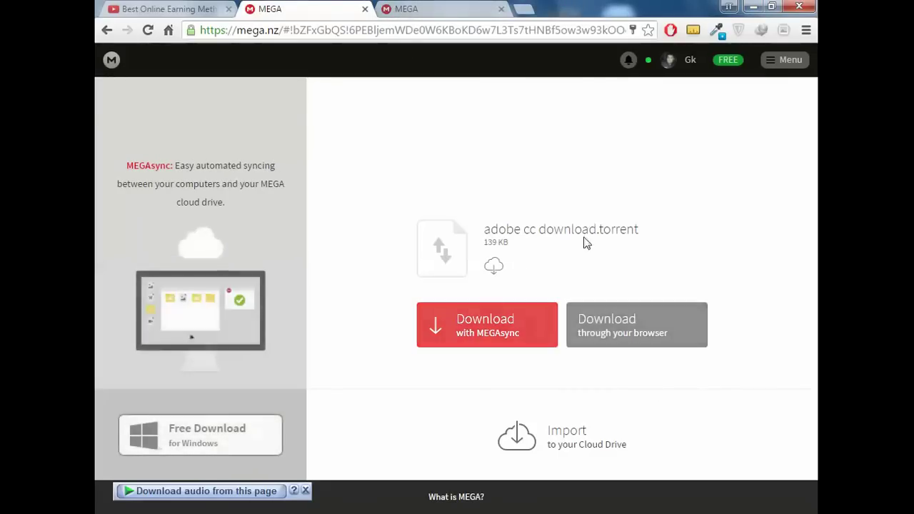
click(636, 343)
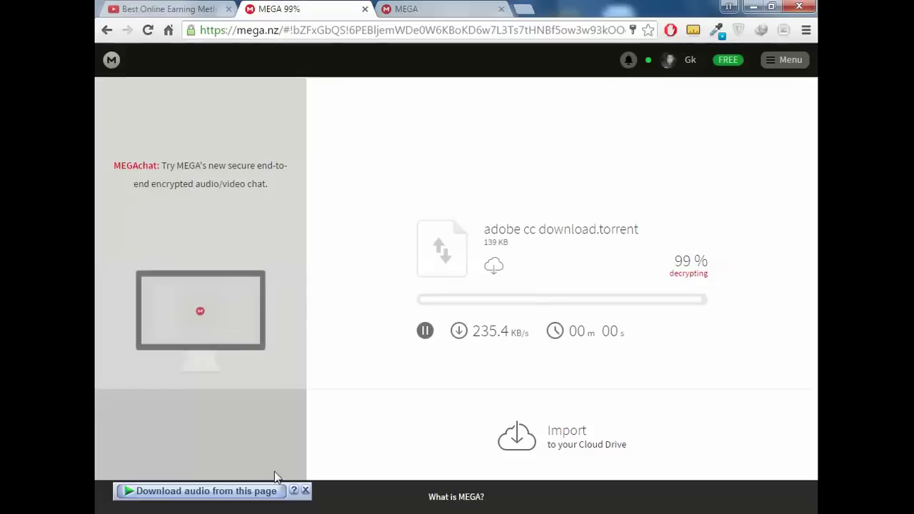
click(307, 491)
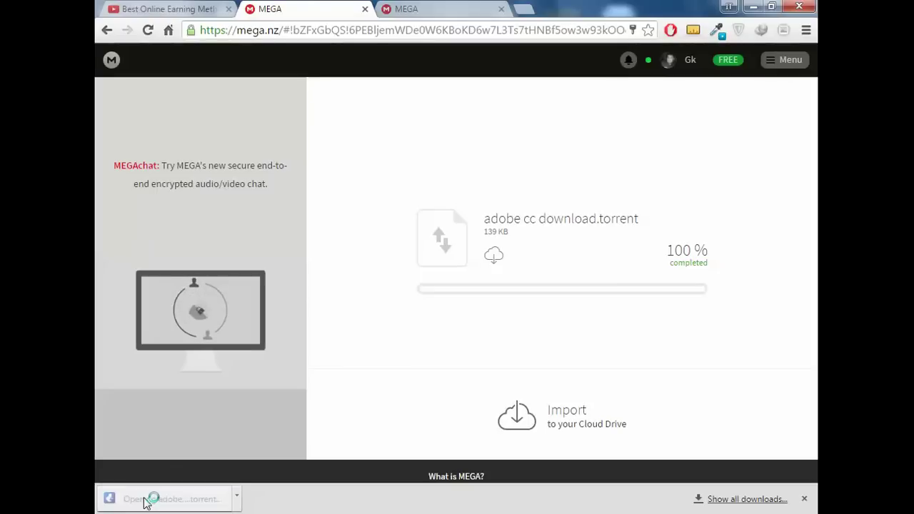
click(146, 500)
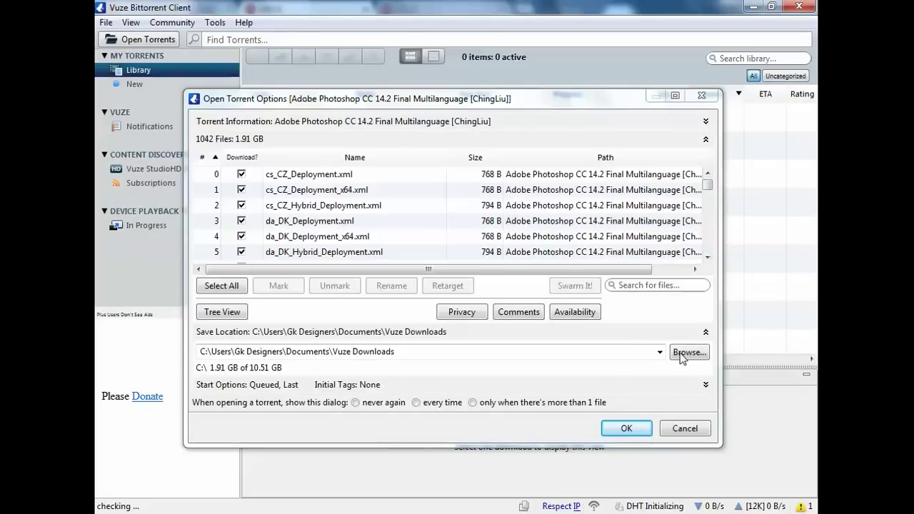
Add the Adobe Photoshop CC 14.2 torrent, keeping the default Vuze Downloads save folder
click(682, 354)
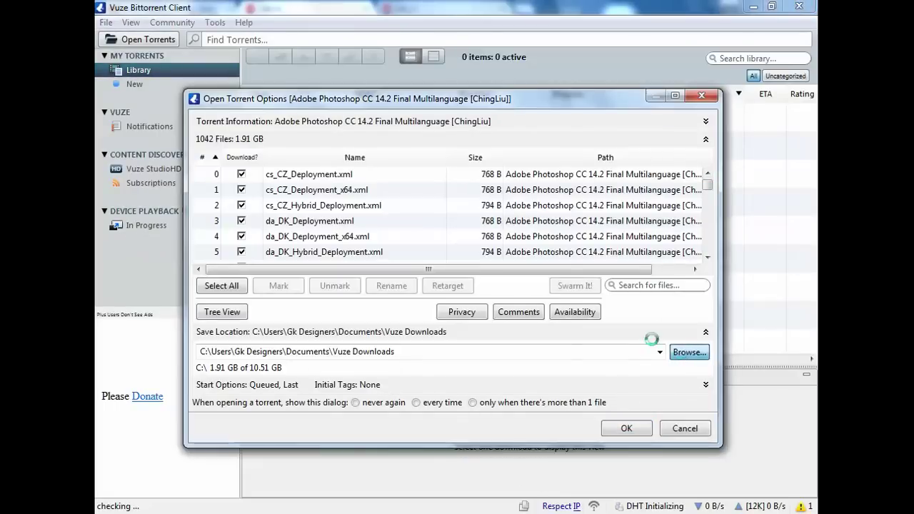
click(561, 150)
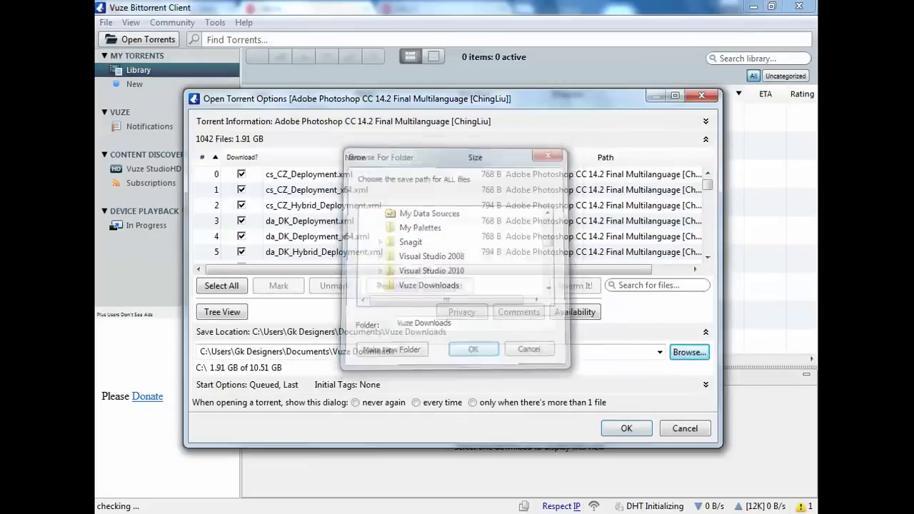
click(645, 431)
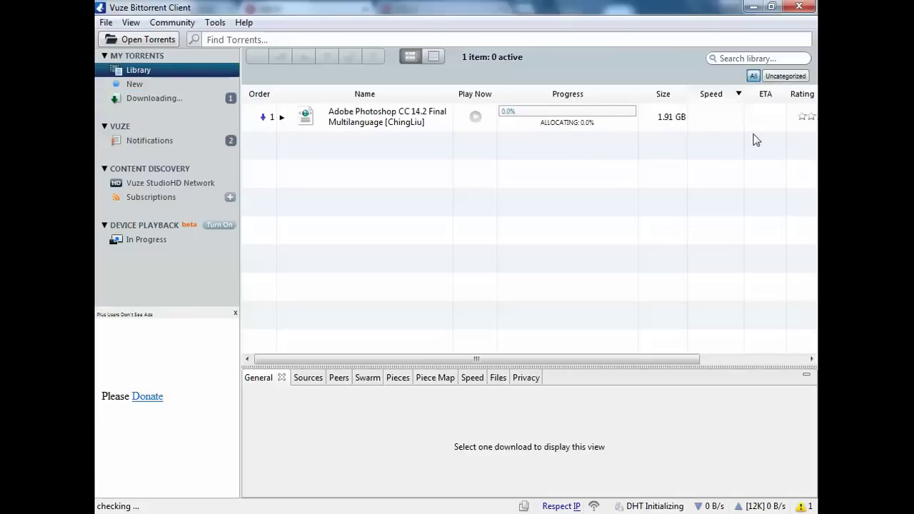
Stop the Photoshop CC torrent and then restart it
click(684, 119)
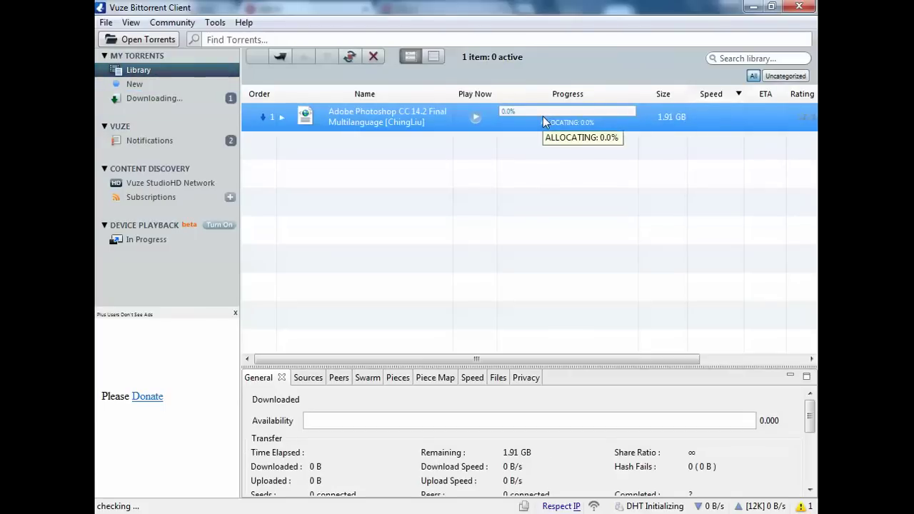
right_click(399, 121)
click(470, 151)
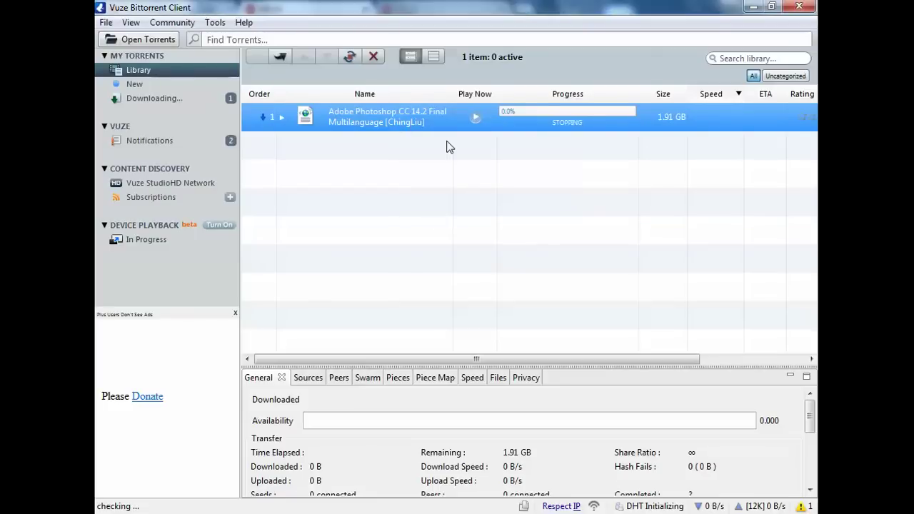
right_click(374, 114)
click(395, 130)
Show the Photoshop torrent's peer swarm and reselect the torrent
drag(647, 362, 722, 342)
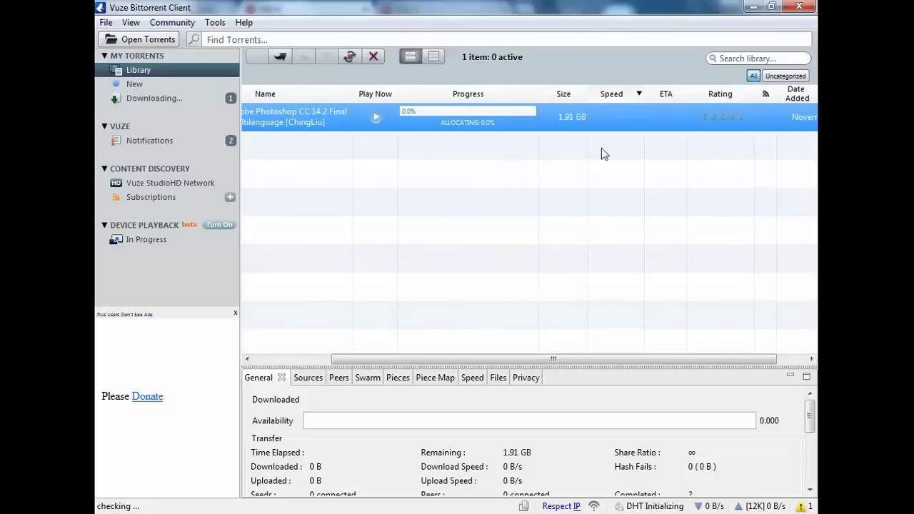
click(355, 380)
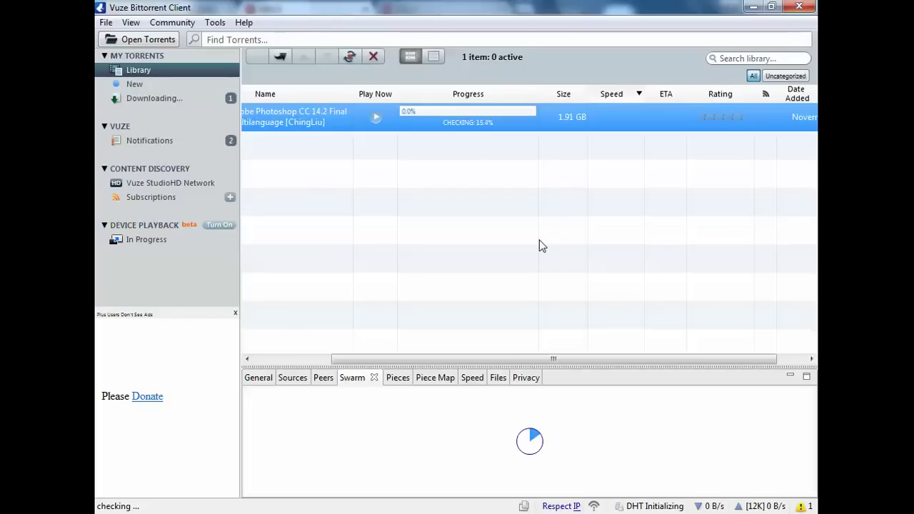
right_click(490, 130)
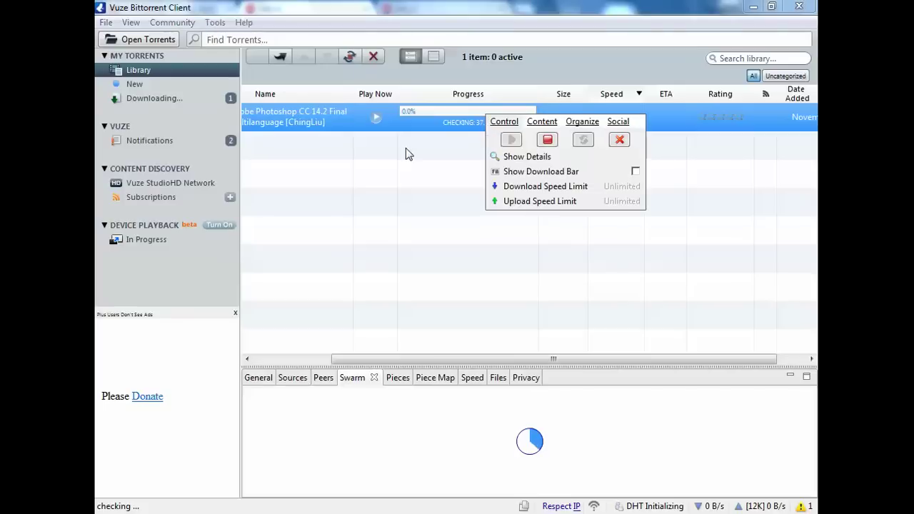
click(406, 148)
click(462, 125)
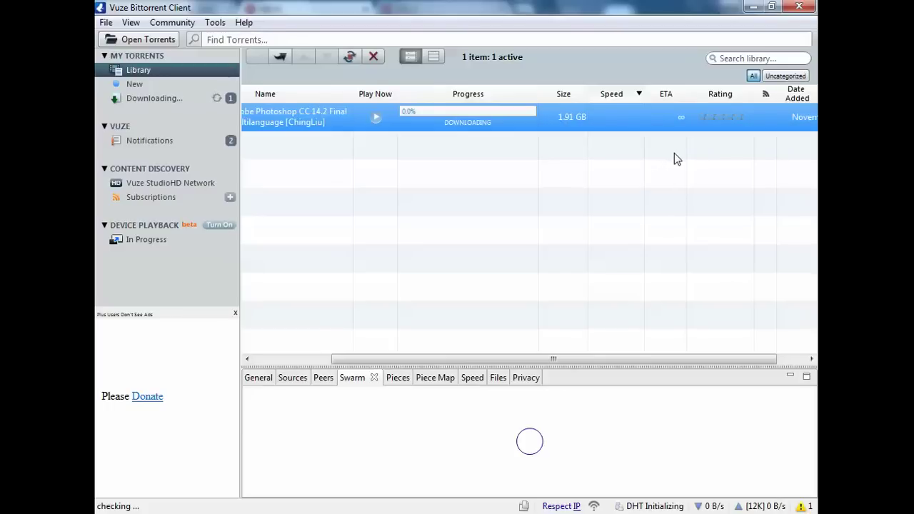
Open the Photoshop torrent's context menu, then open and dismiss the Start menu twice
right_click(534, 107)
click(514, 132)
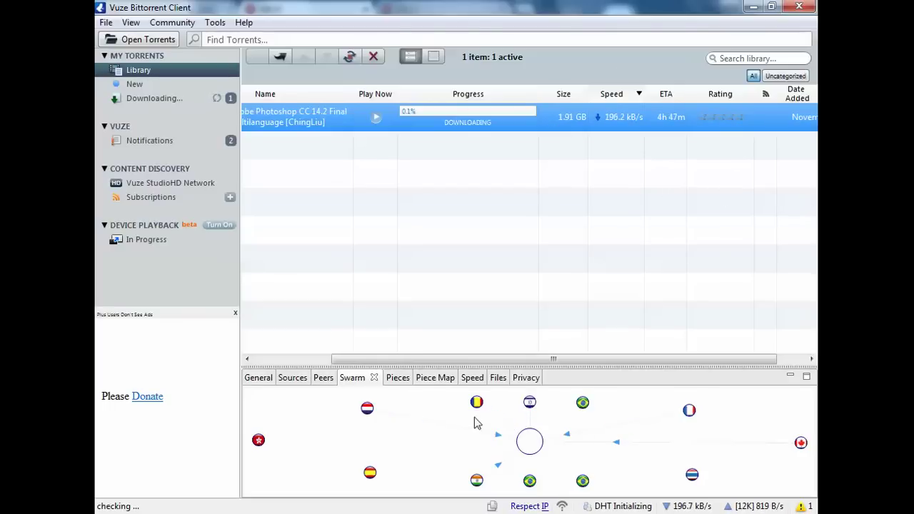
mouse_move(486, 358)
mouse_down()
mouse_move(446, 359)
mouse_move(466, 358)
mouse_up()
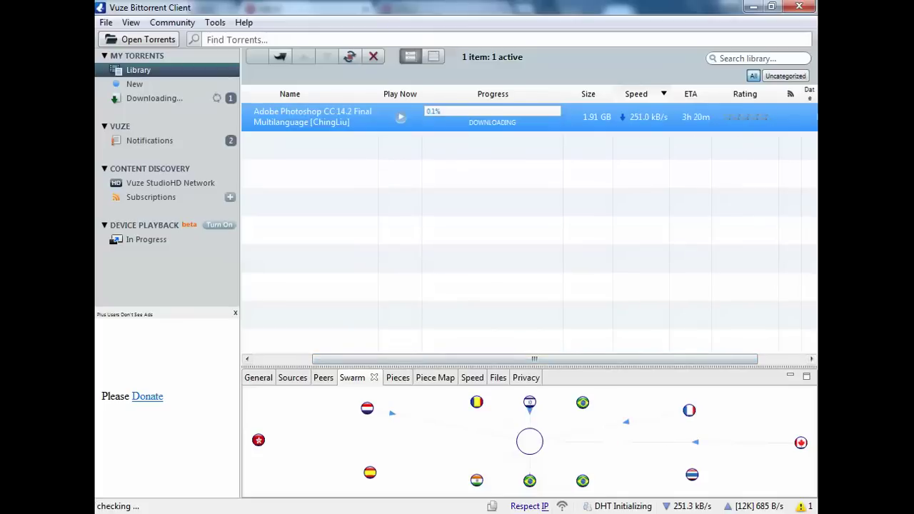
key(super)
click(655, 255)
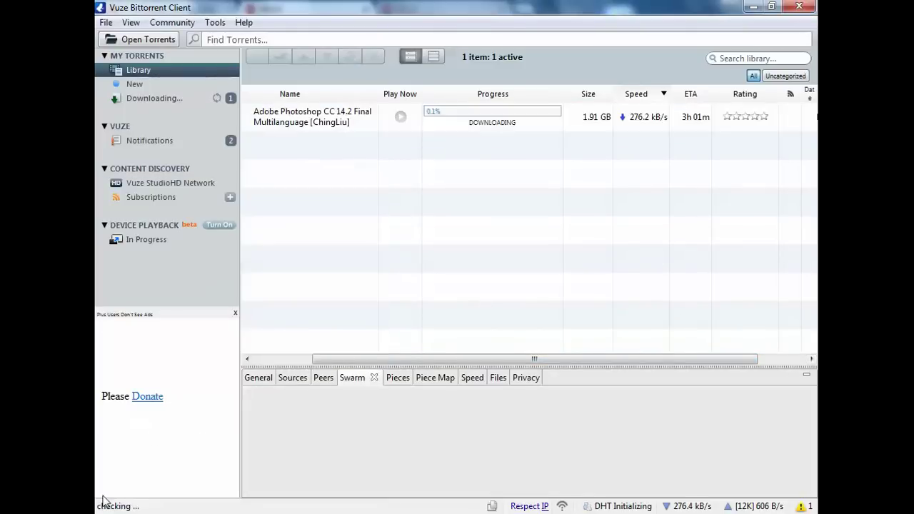
key(super)
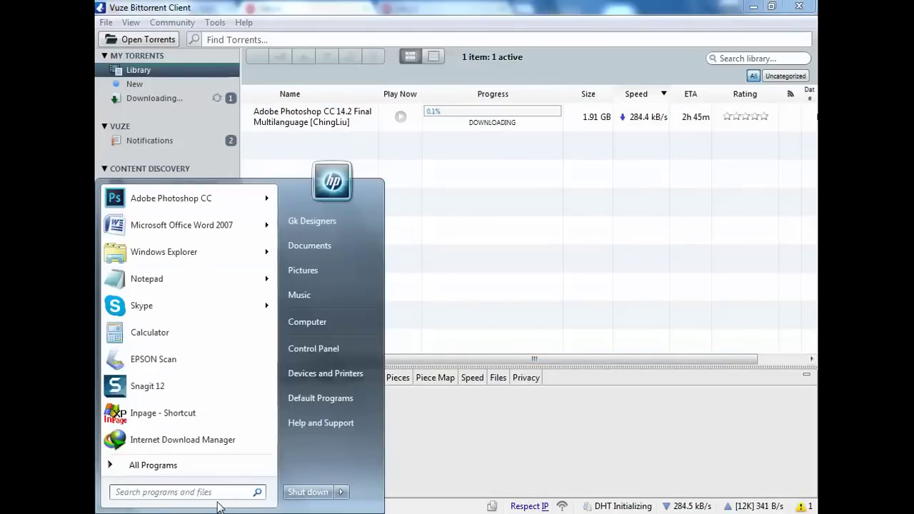
click(646, 177)
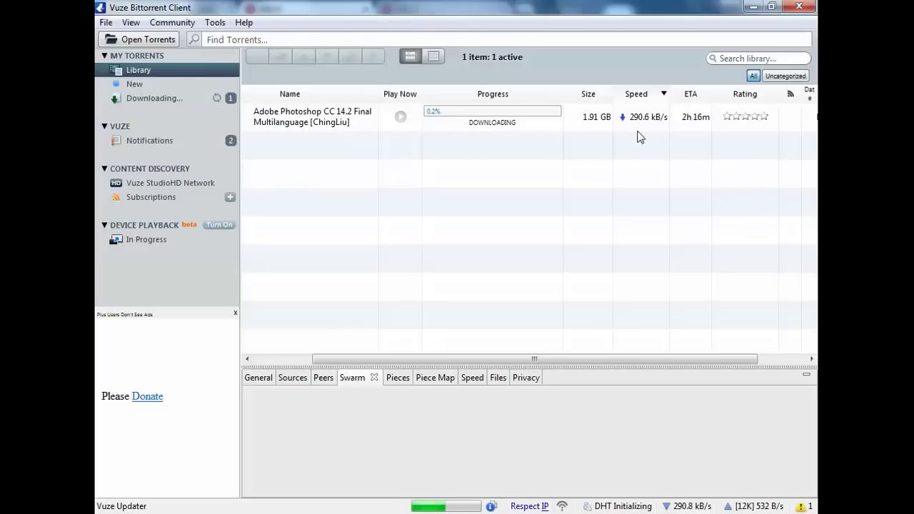
Remove the Photoshop CC torrent from Vuze, confirming deletion of its content
click(692, 123)
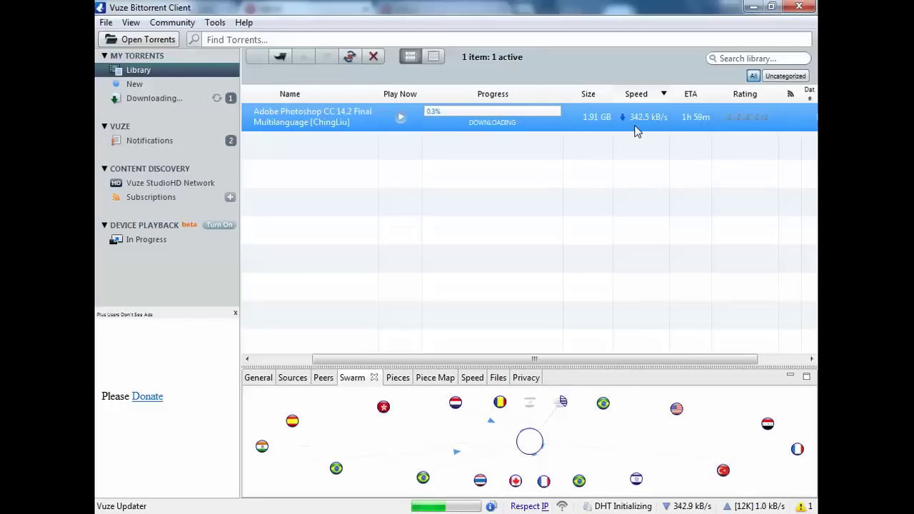
right_click(606, 120)
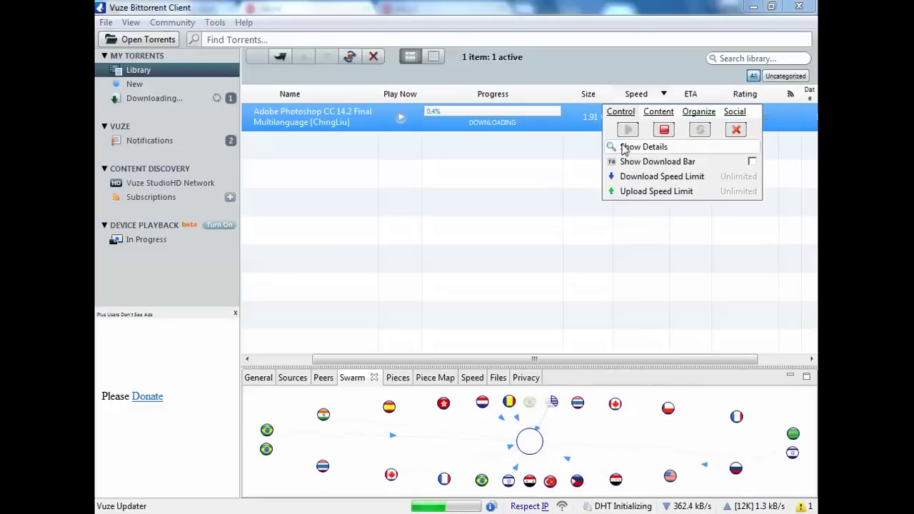
click(526, 121)
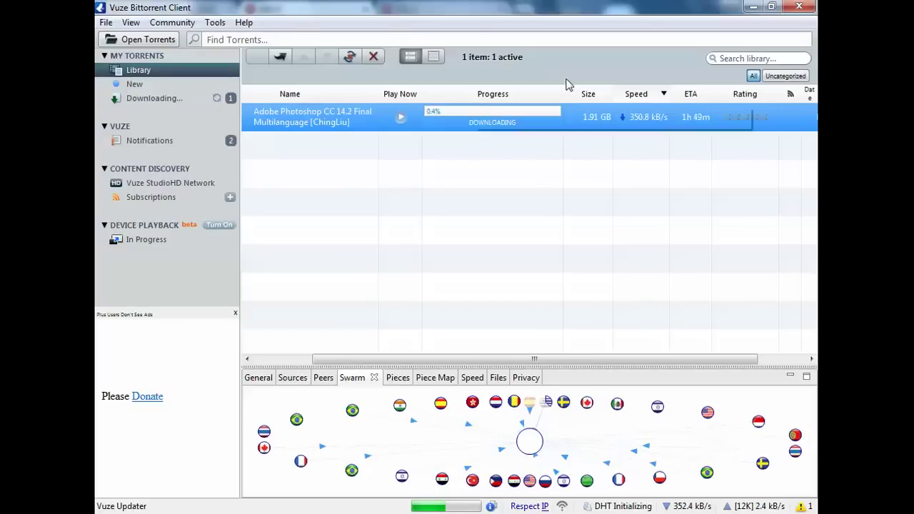
right_click(529, 107)
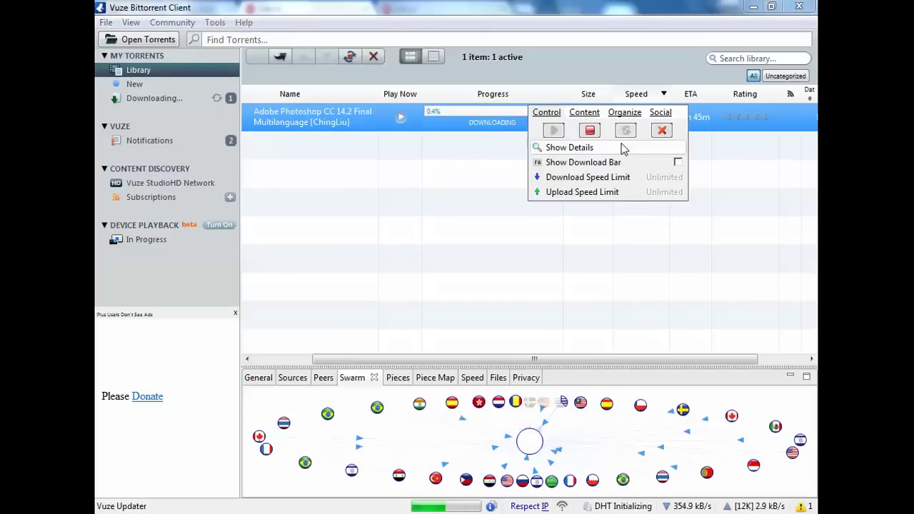
click(662, 130)
key(Return)
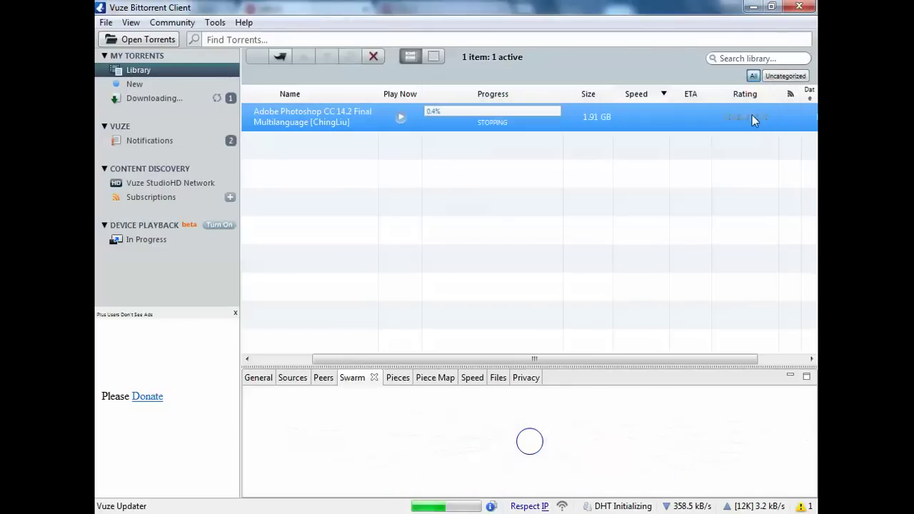
Open the Documents library from the Start menu
key(super)
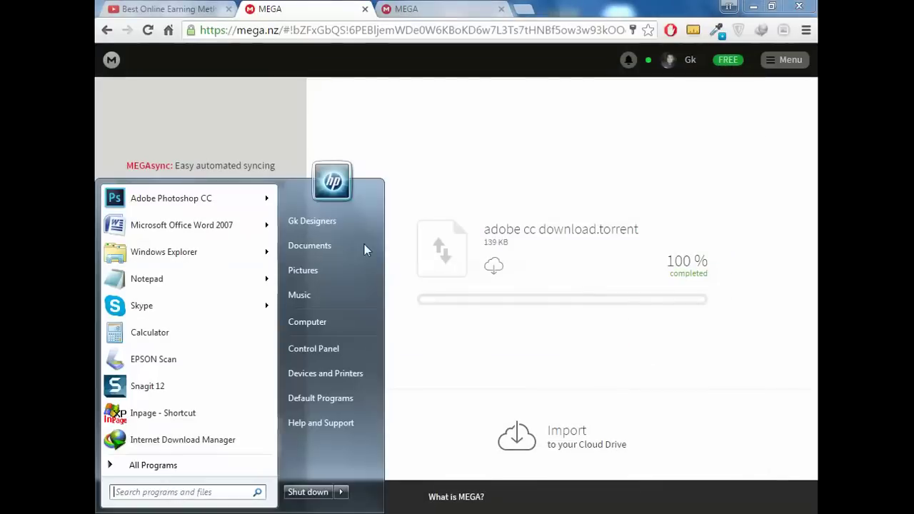
click(636, 372)
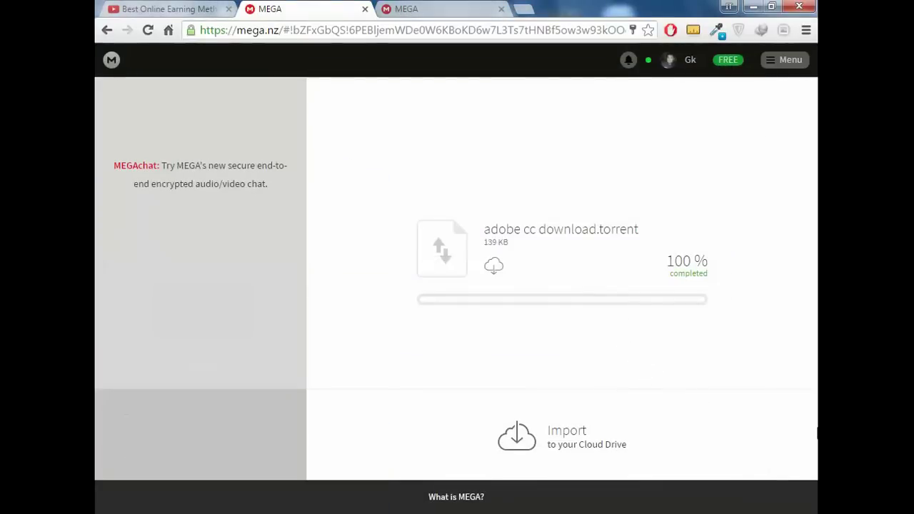
key(super)
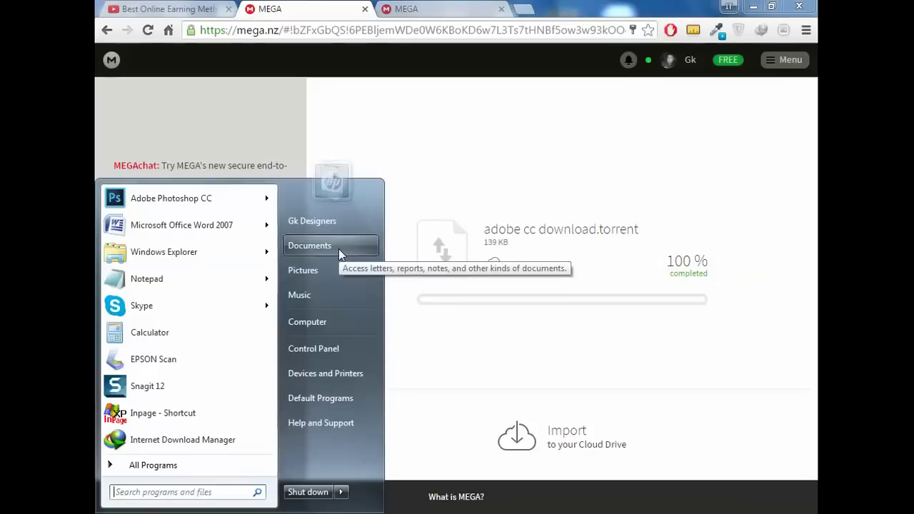
key(Escape)
key(super)
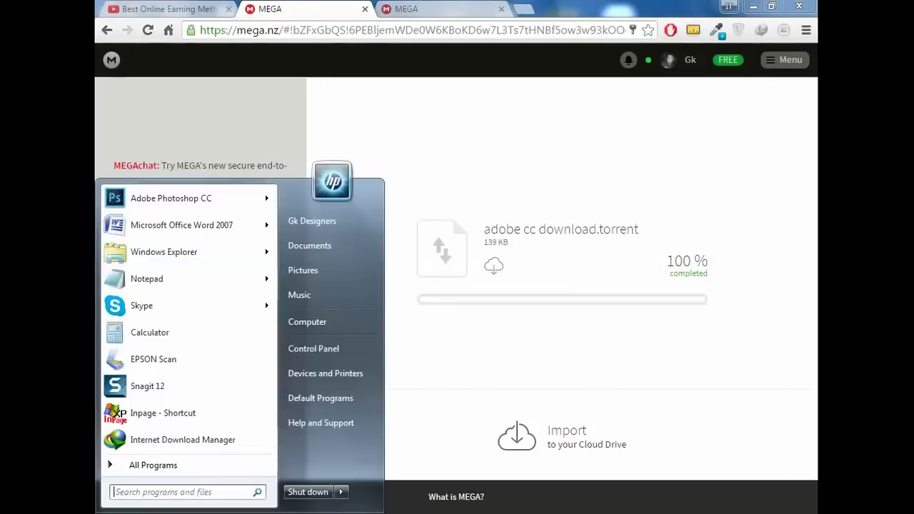
click(333, 243)
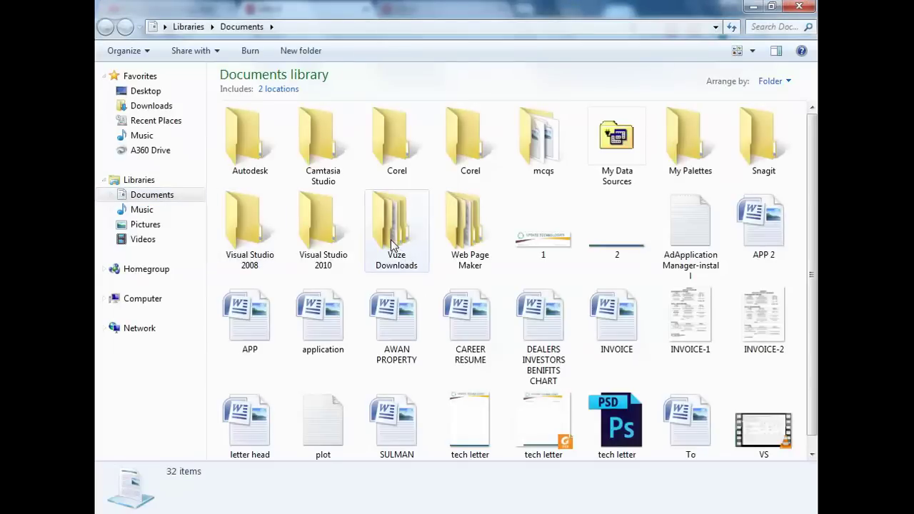
In Vuze Downloads, permanently delete the newer Photoshop CC 14.2 folder
click(392, 240)
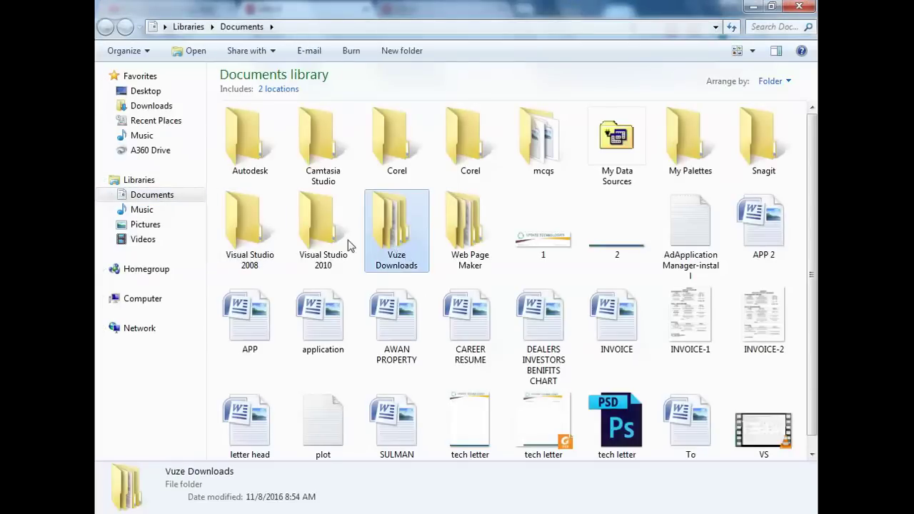
double_click(401, 236)
click(327, 173)
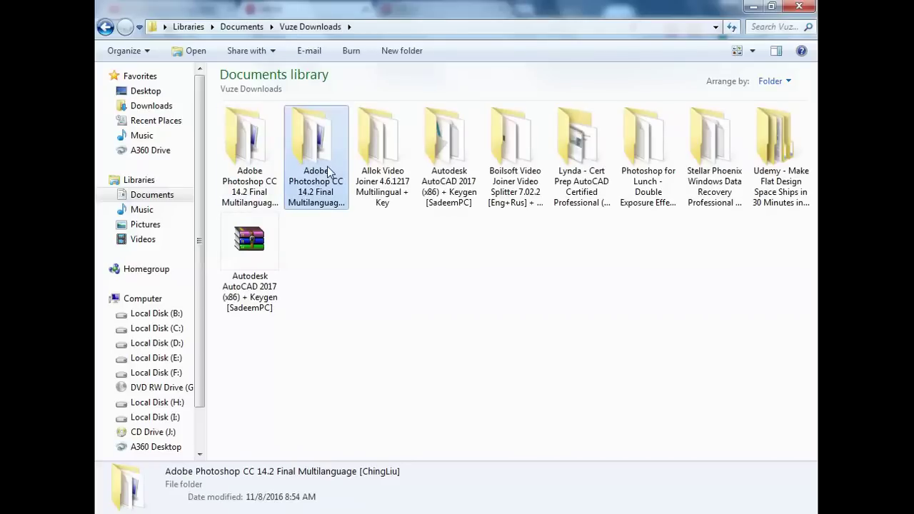
key(Delete)
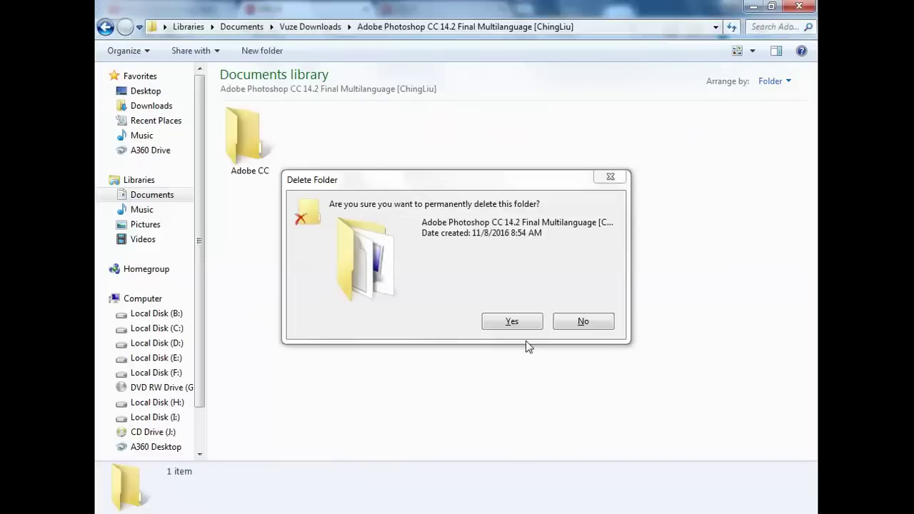
click(508, 322)
click(105, 28)
Delete the newer Photoshop CC 14.2 folder, then select only the older one
click(340, 206)
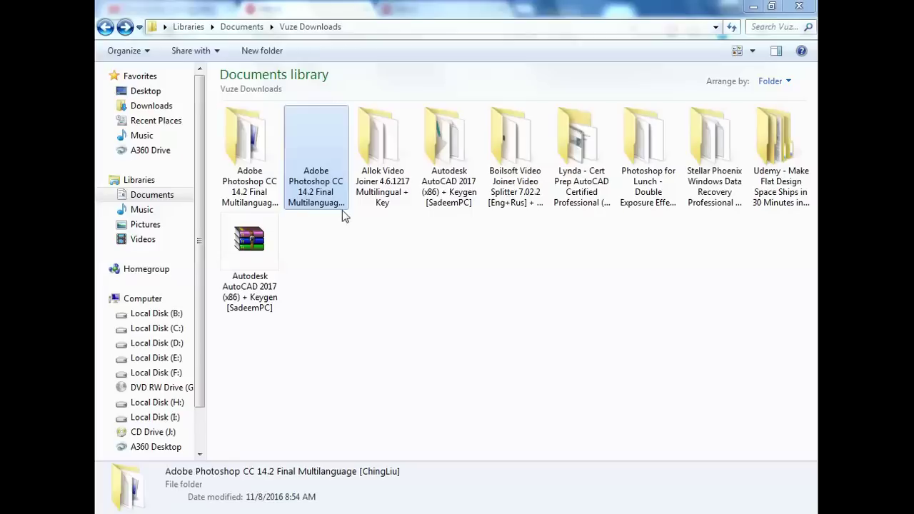
key(Delete)
click(544, 204)
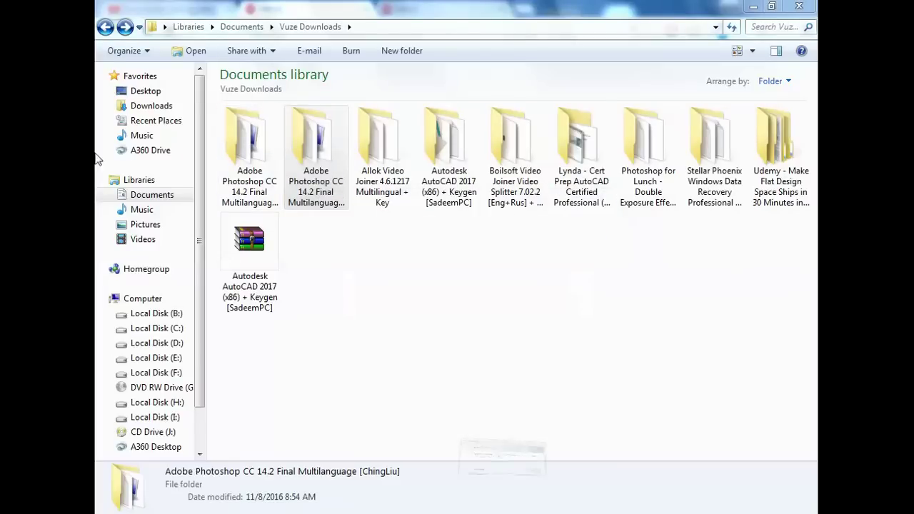
click(272, 194)
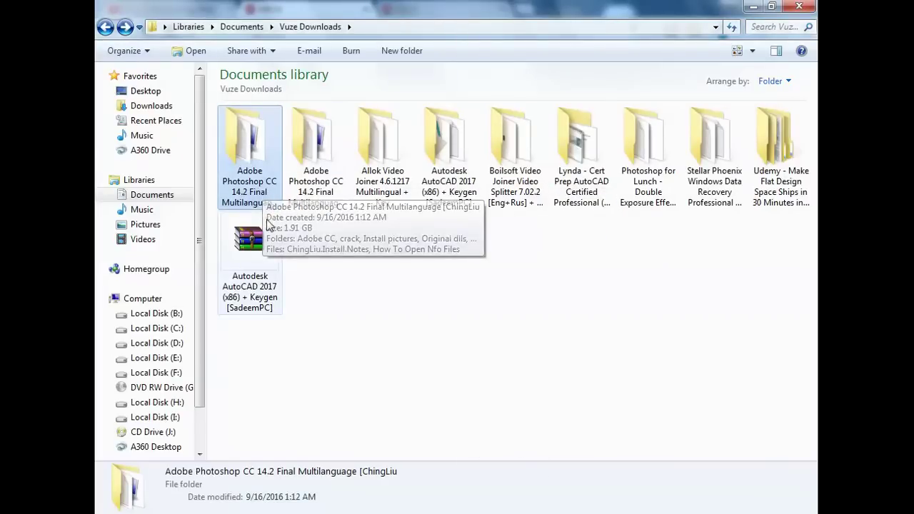
mouse_move(815, 322)
mouse_down()
mouse_move(333, 26)
mouse_move(374, 224)
mouse_up()
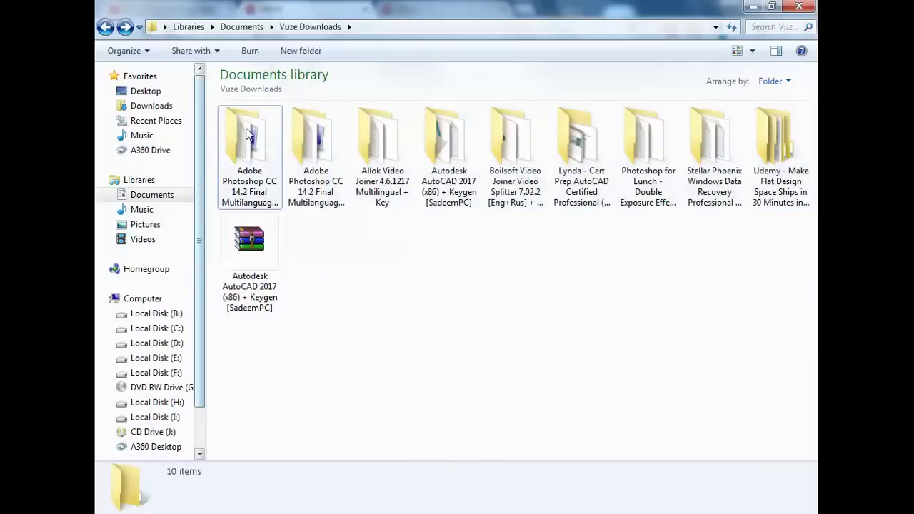
click(264, 114)
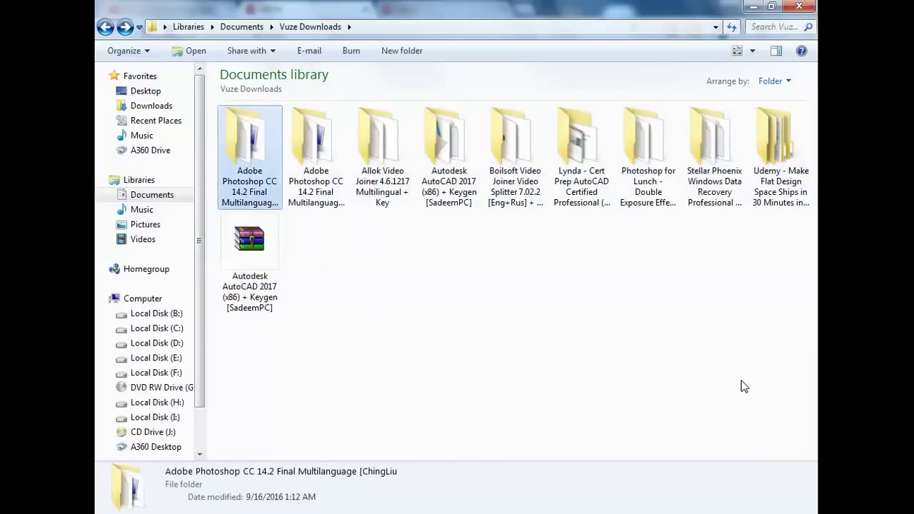
Open the older Photoshop CC 14.2 folder and send the deletion progress to the background
double_click(266, 142)
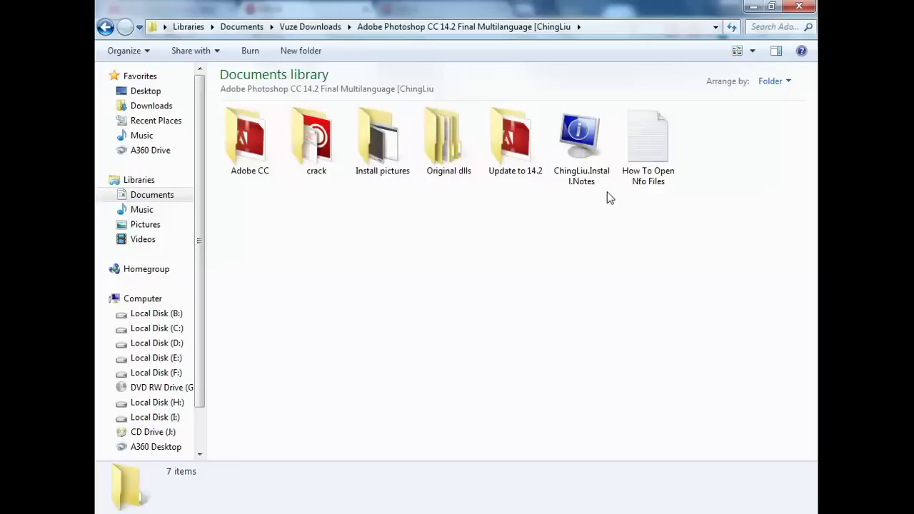
key(ctrl+a)
click(782, 379)
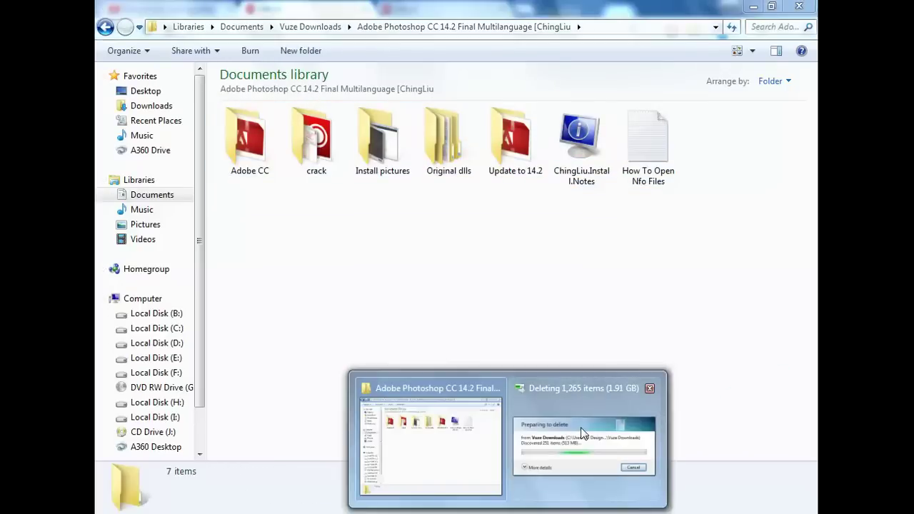
click(585, 435)
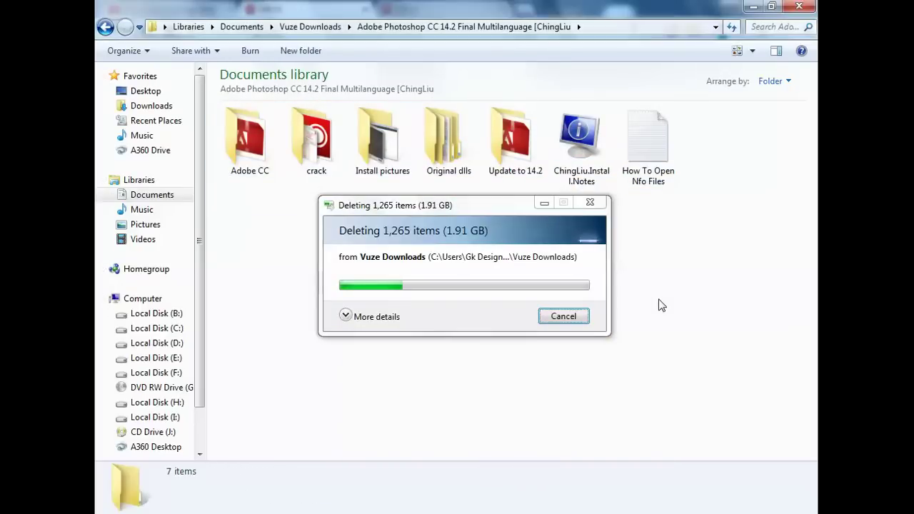
click(542, 204)
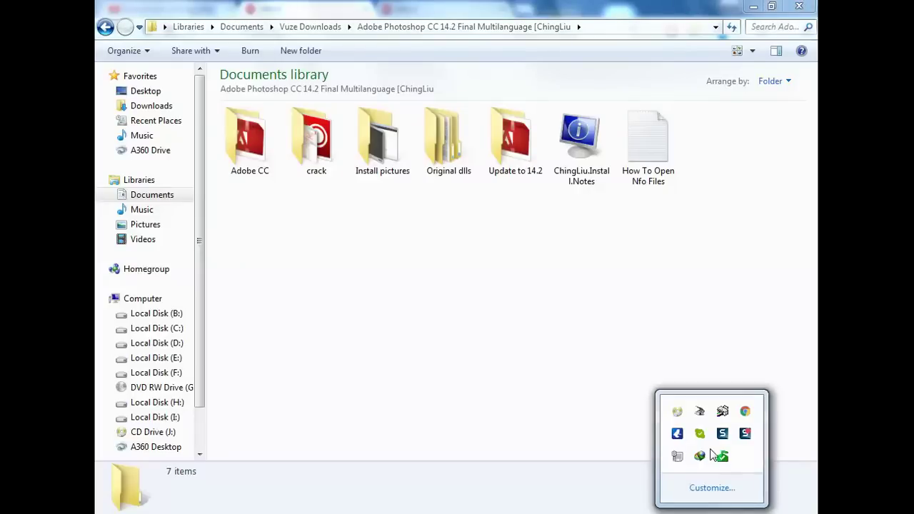
Exit Vuze and quit Skype from the system tray
right_click(694, 431)
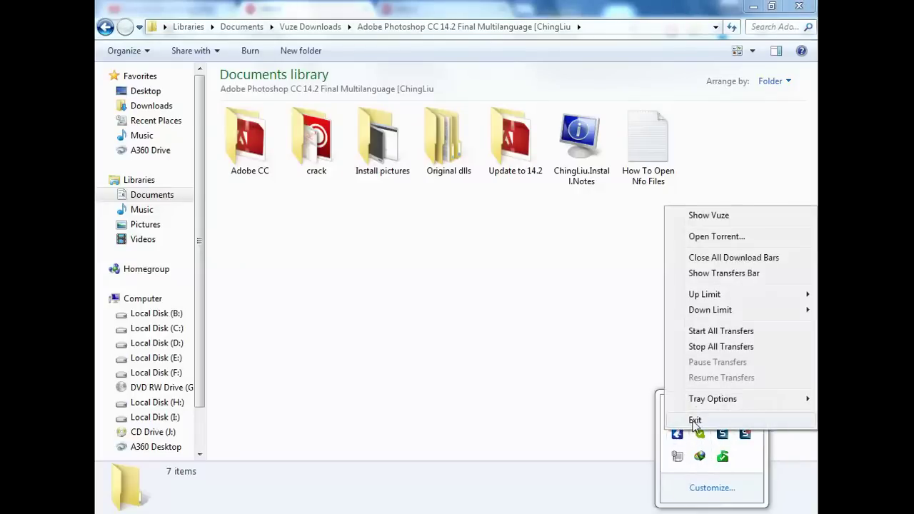
click(695, 420)
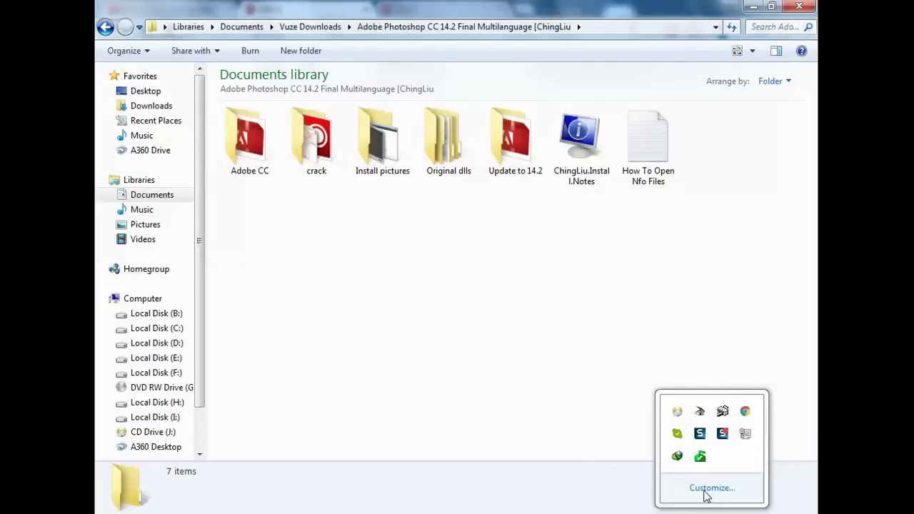
right_click(678, 432)
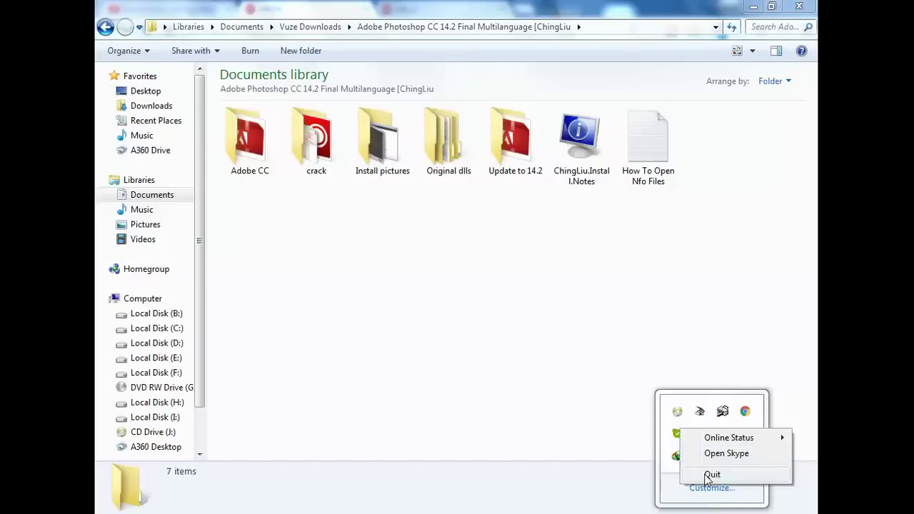
click(711, 475)
click(503, 333)
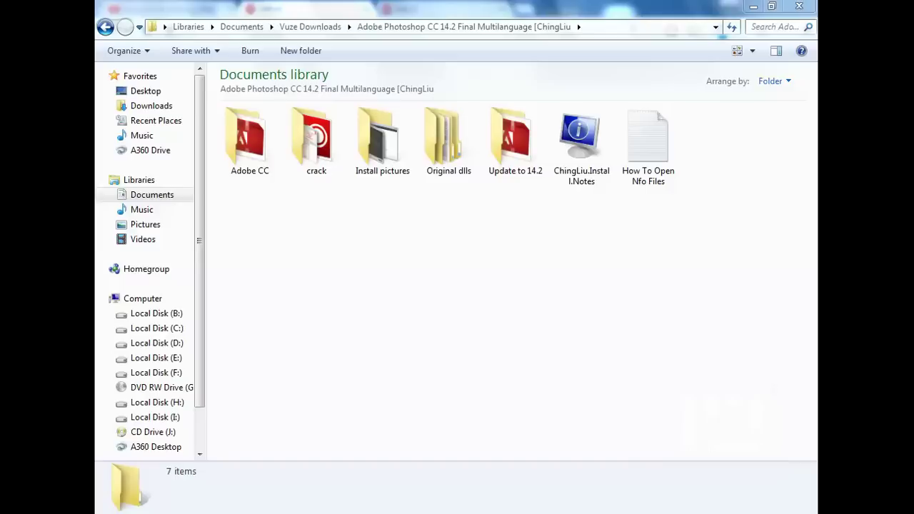
click(565, 422)
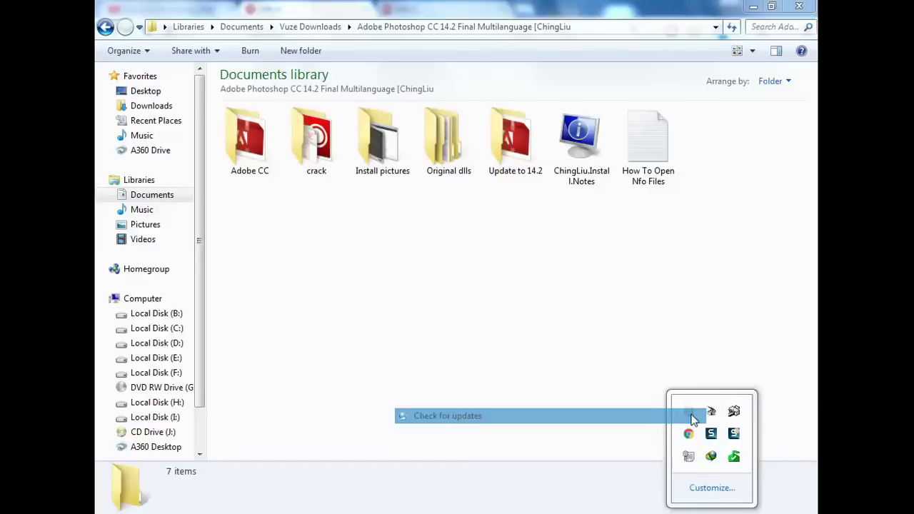
Exit PowerISO from the tray and show the network connection status
right_click(690, 412)
click(672, 404)
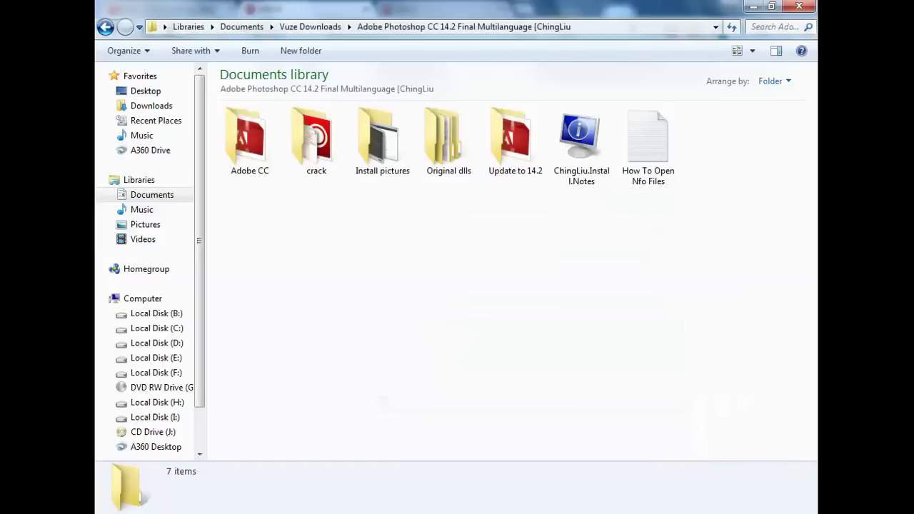
click(730, 327)
click(712, 512)
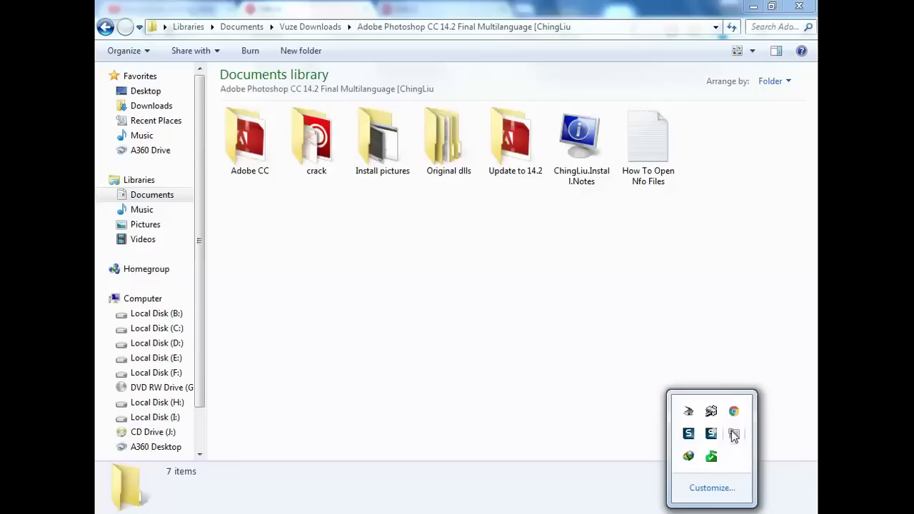
mouse_move(734, 434)
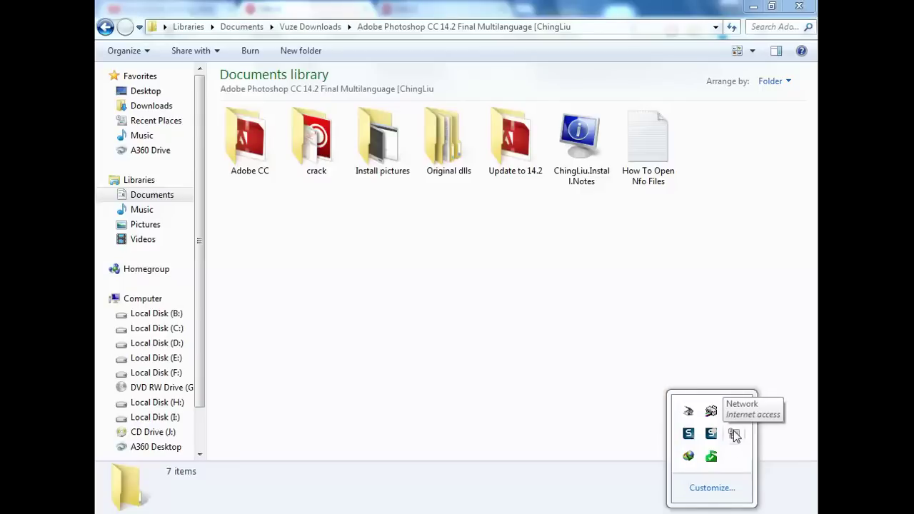
click(735, 435)
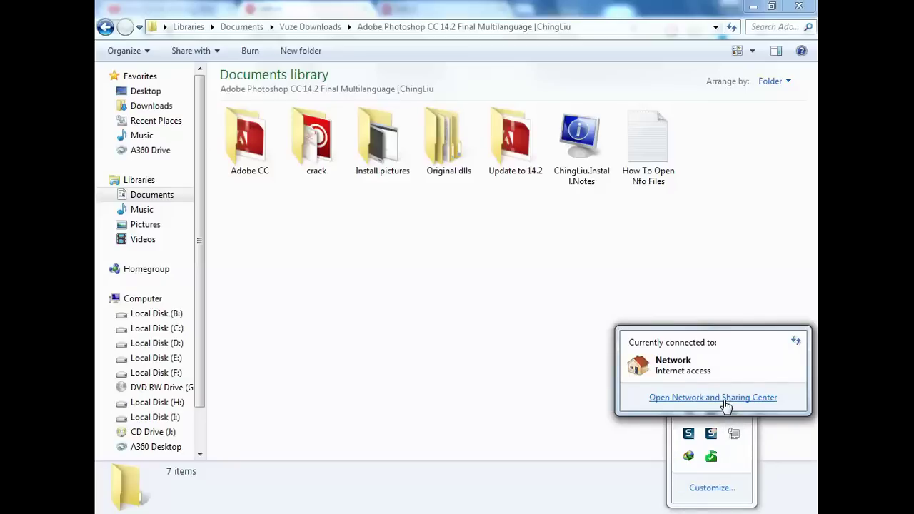
Disable the Local Area Connection adapter through Network and Sharing Center's adapter settings
click(726, 399)
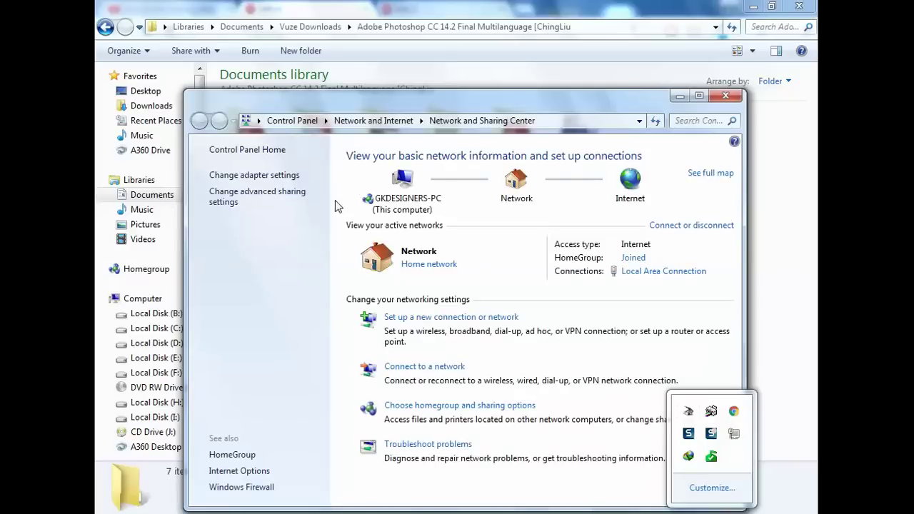
click(279, 178)
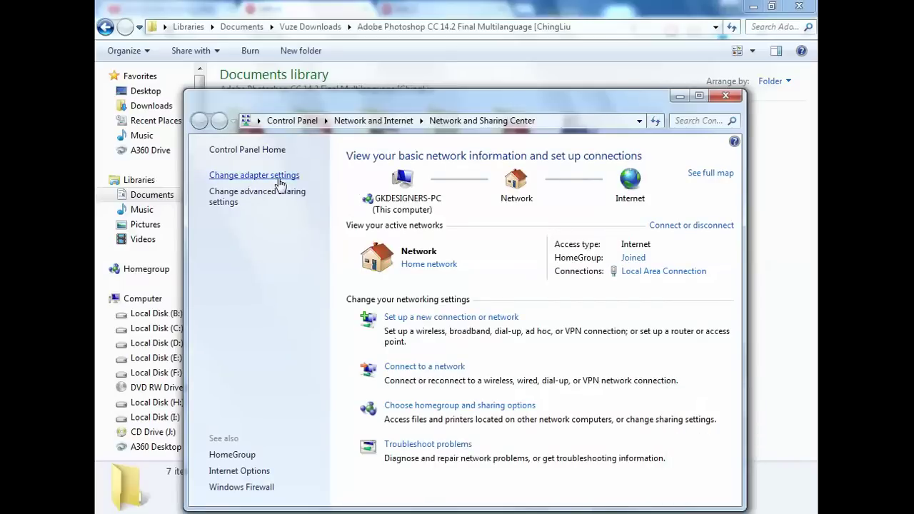
click(268, 178)
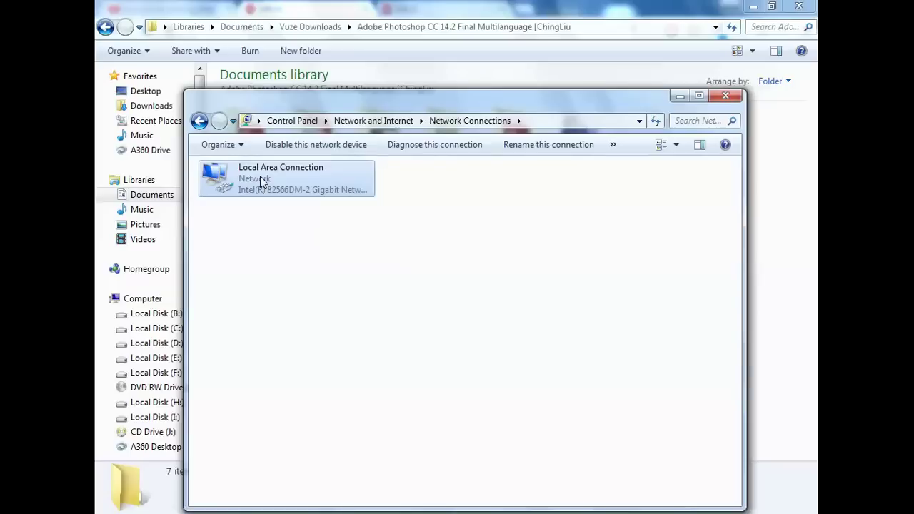
right_click(260, 179)
click(317, 187)
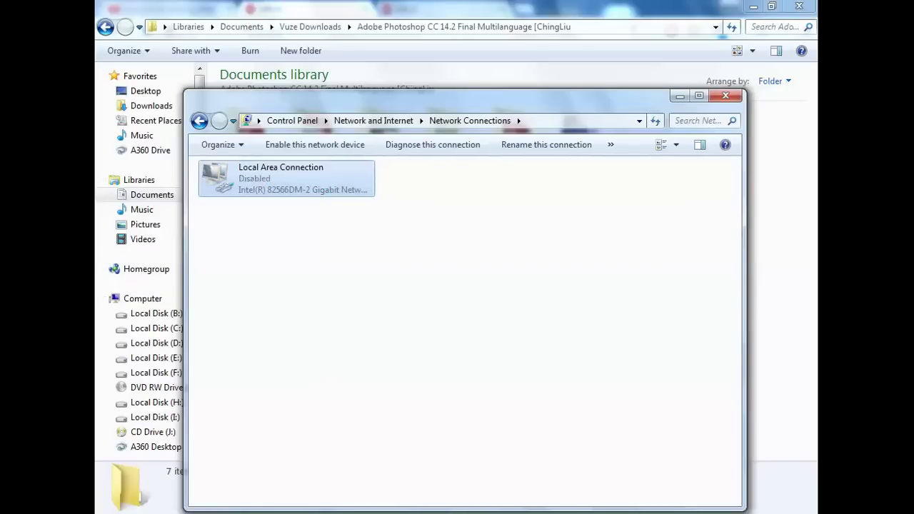
click(712, 507)
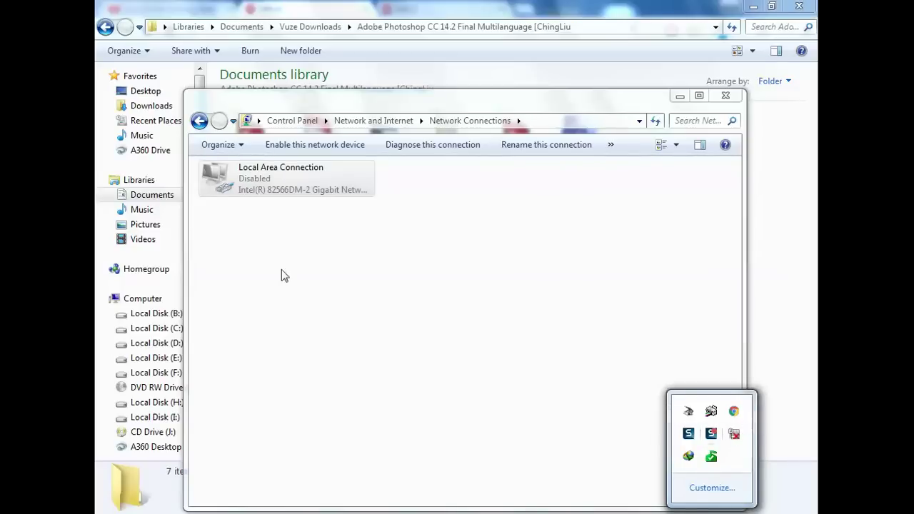
click(300, 243)
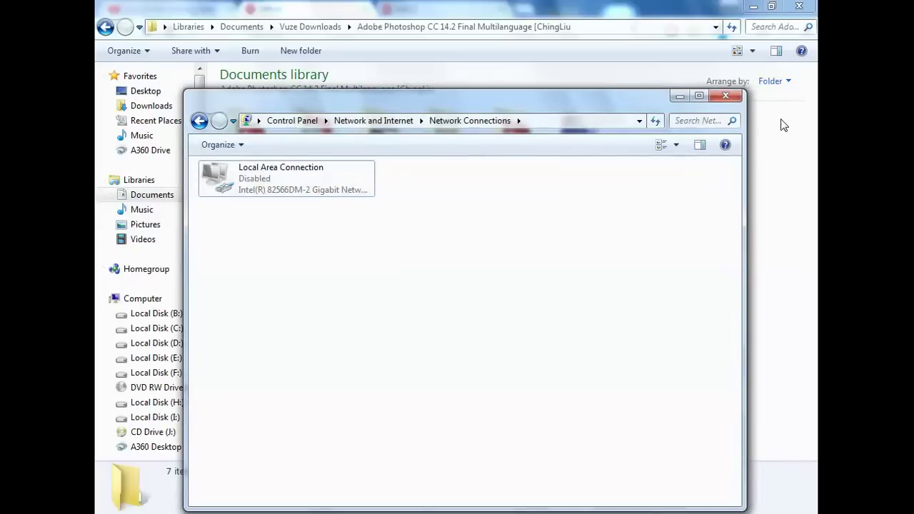
Close Network Connections, start Set-up from the Adobe CC folder, then cancel it
click(726, 96)
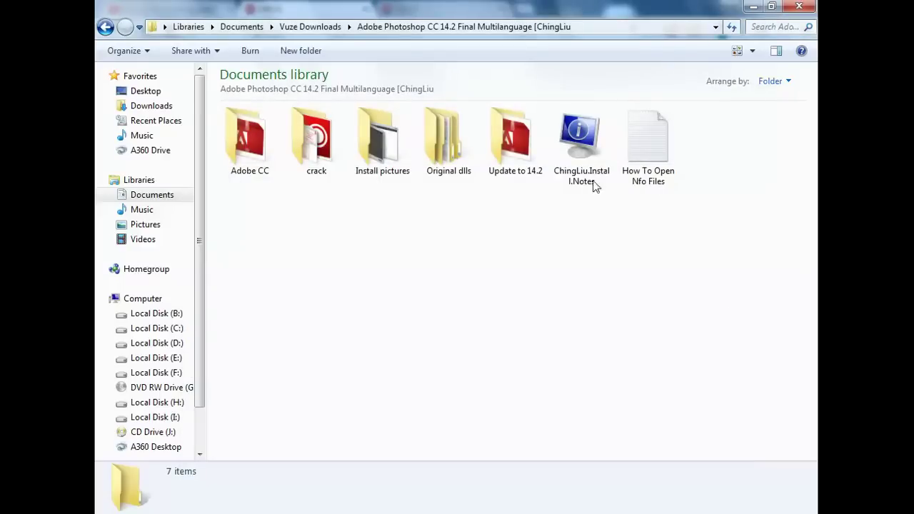
click(264, 132)
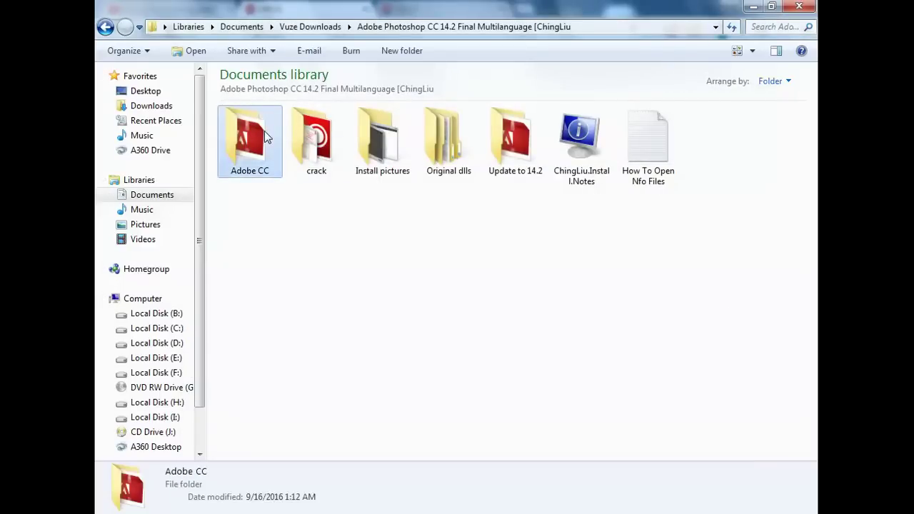
double_click(265, 132)
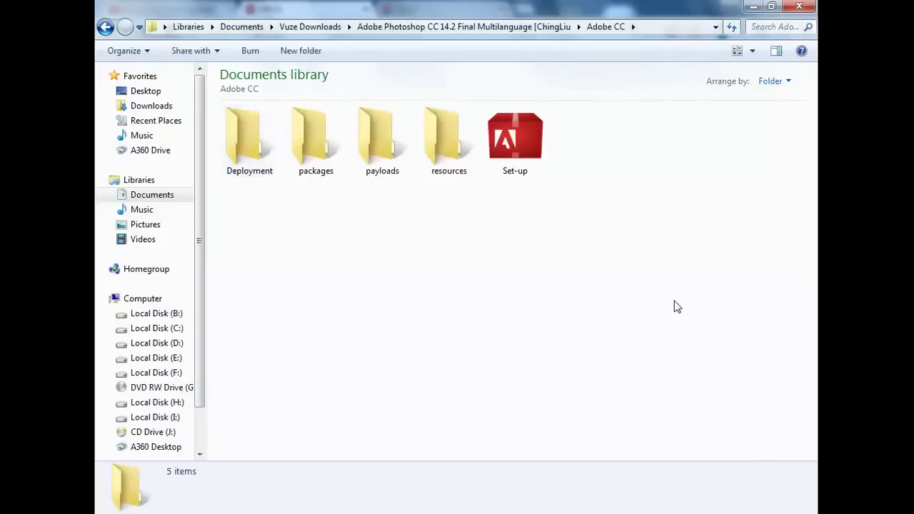
click(519, 136)
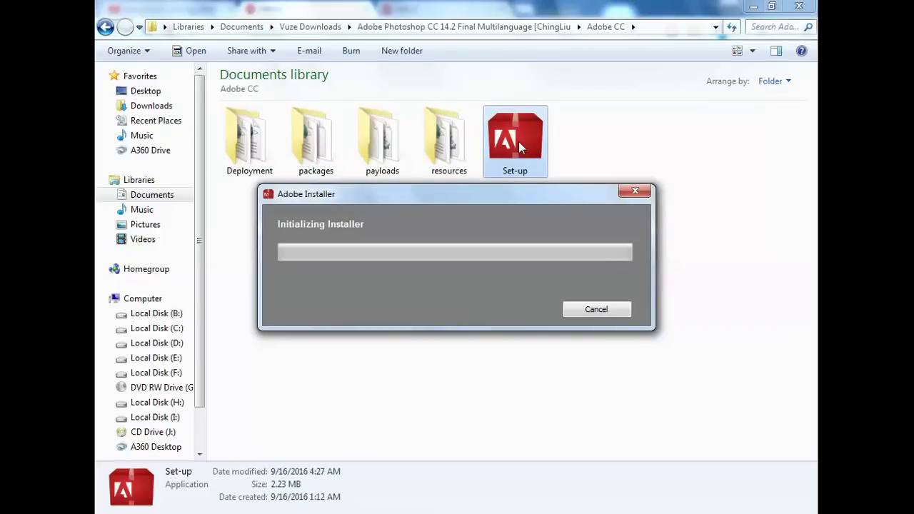
click(590, 311)
click(564, 288)
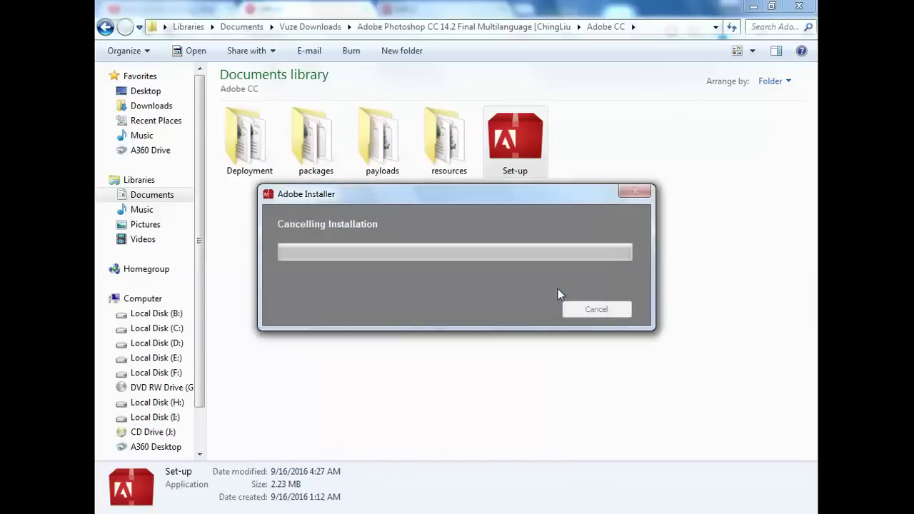
View the Snap1 Welcome screenshot in the Install pictures folder
click(105, 27)
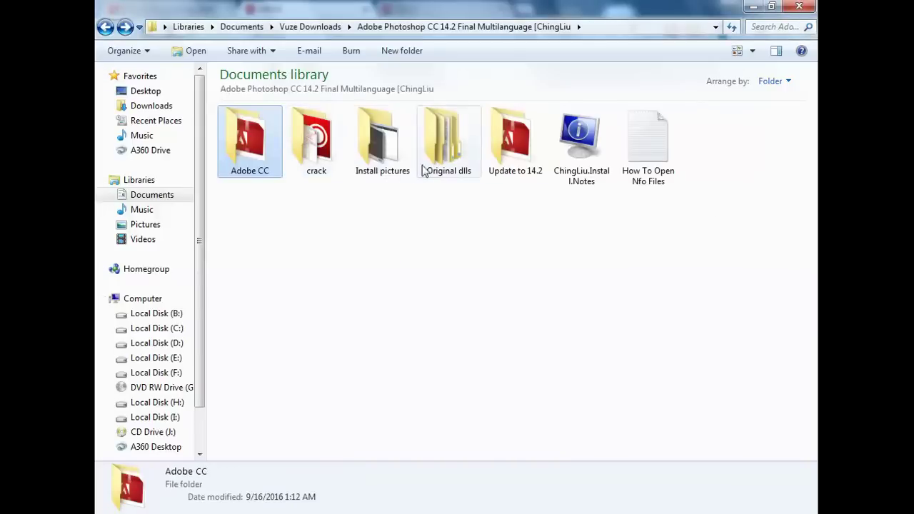
double_click(395, 154)
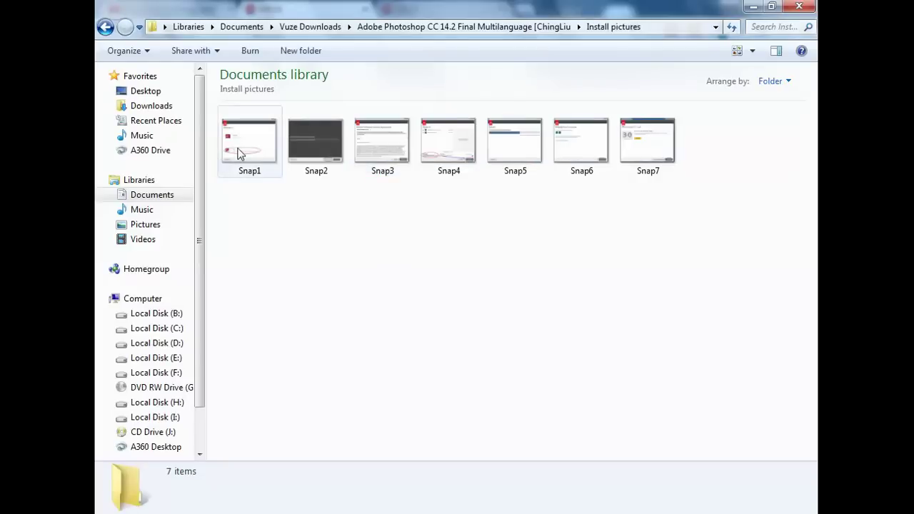
click(251, 144)
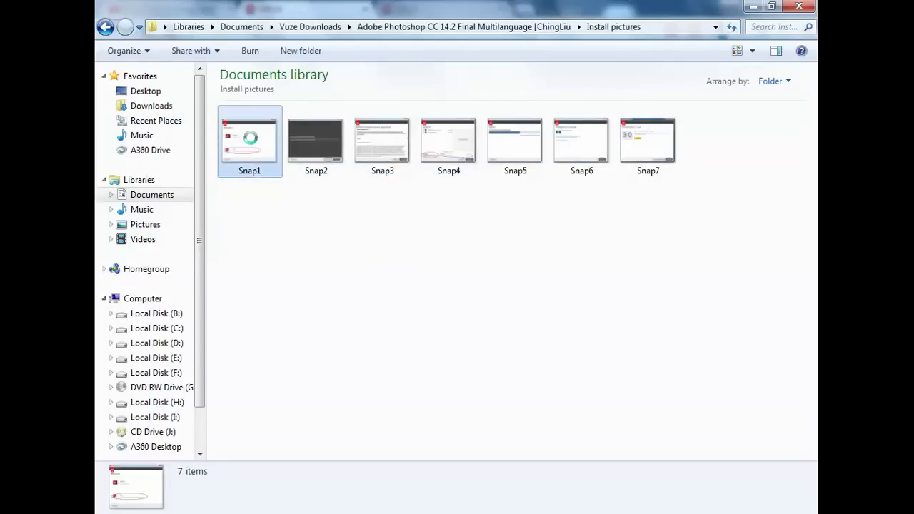
double_click(251, 143)
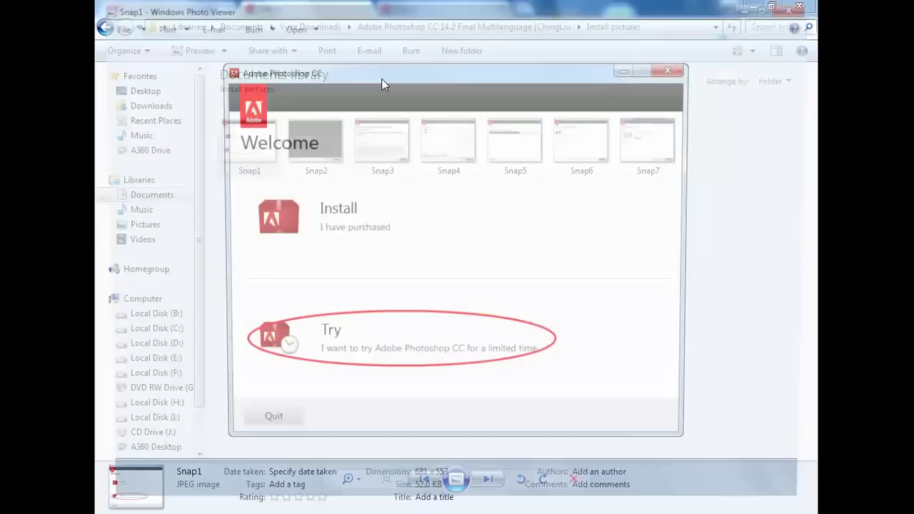
key(alt+F4)
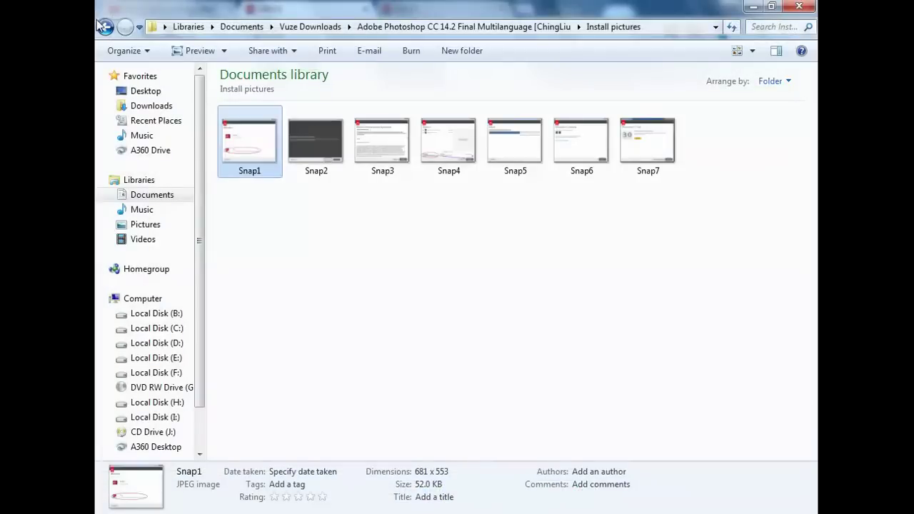
Run Adobe CC Set-up again and dismiss the installer-already-running warning
key(BackSpace)
double_click(241, 134)
click(523, 162)
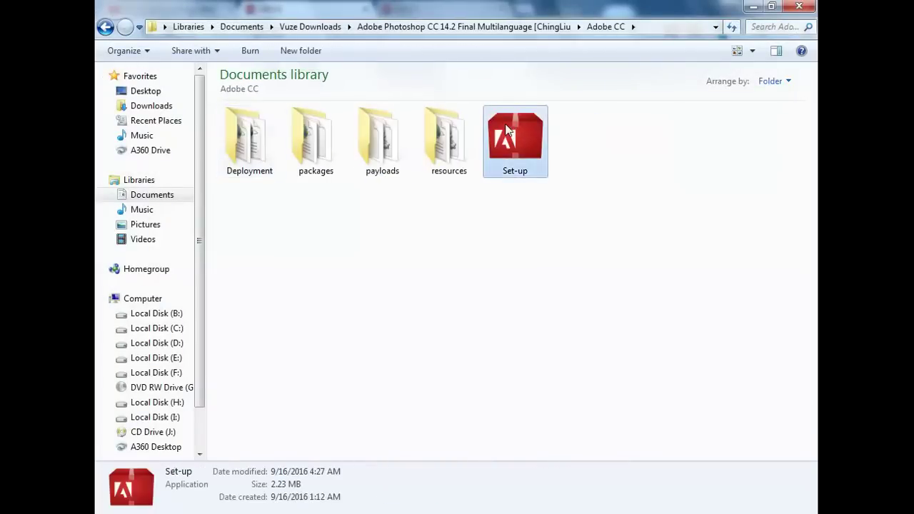
double_click(492, 148)
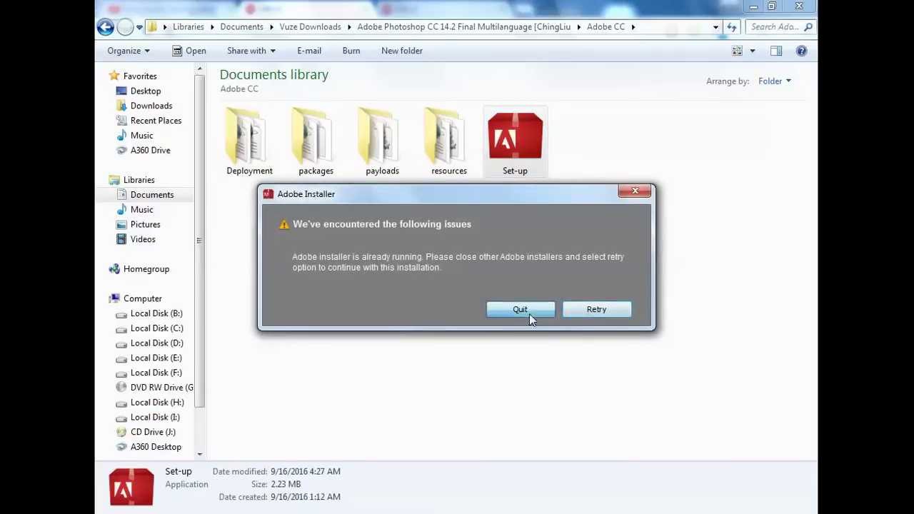
click(530, 313)
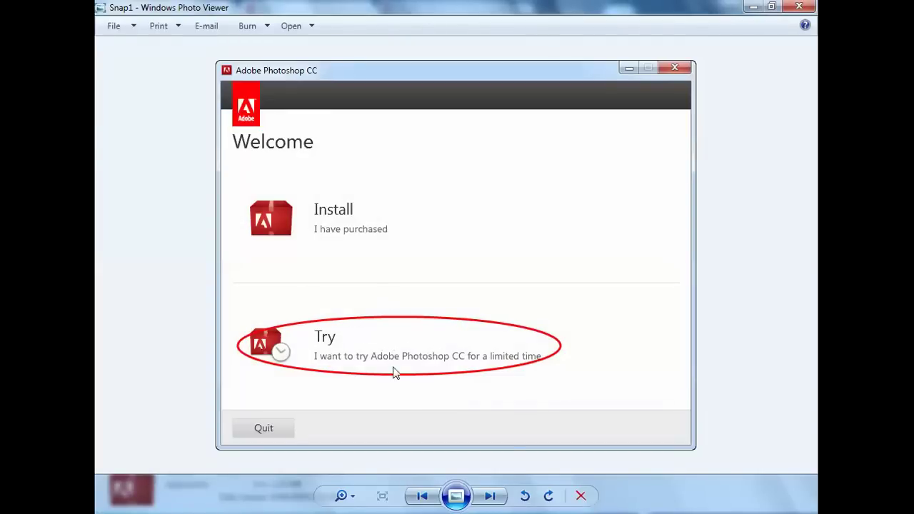
Page through screenshots Snap2 to Snap6, zooming into the install options screenshot
click(490, 497)
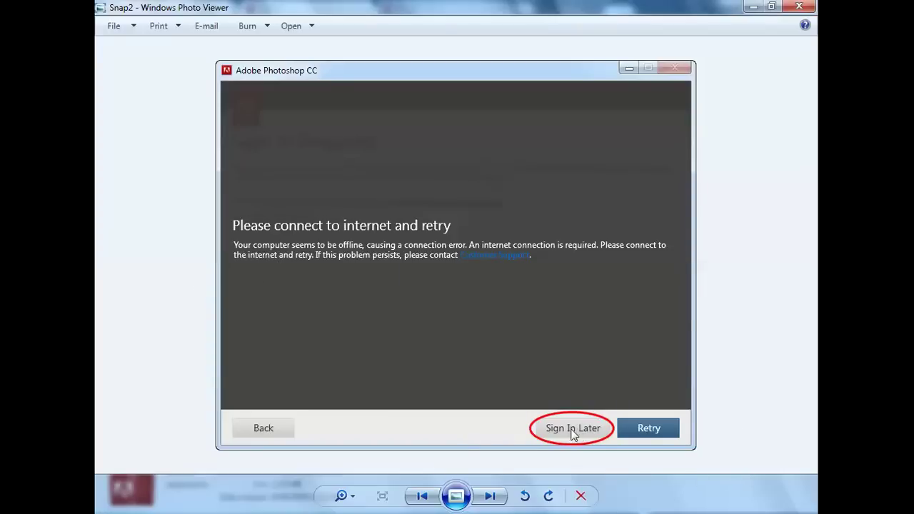
click(488, 497)
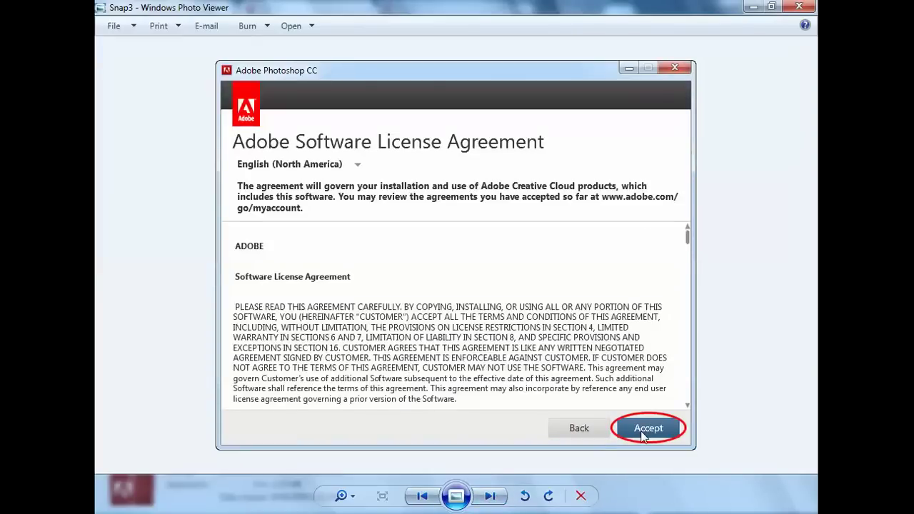
click(489, 496)
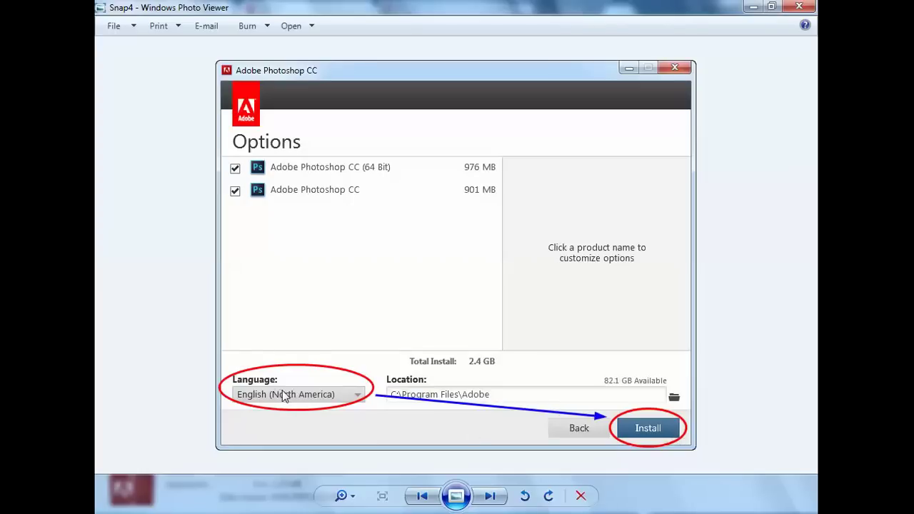
scroll(286, 407, up, 2)
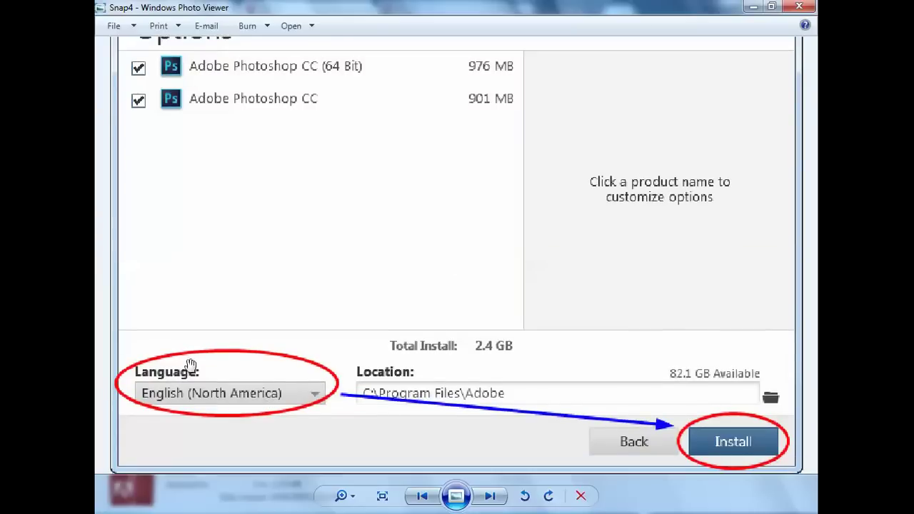
scroll(207, 379, up, 1)
scroll(225, 394, down, 3)
scroll(214, 396, down, 1)
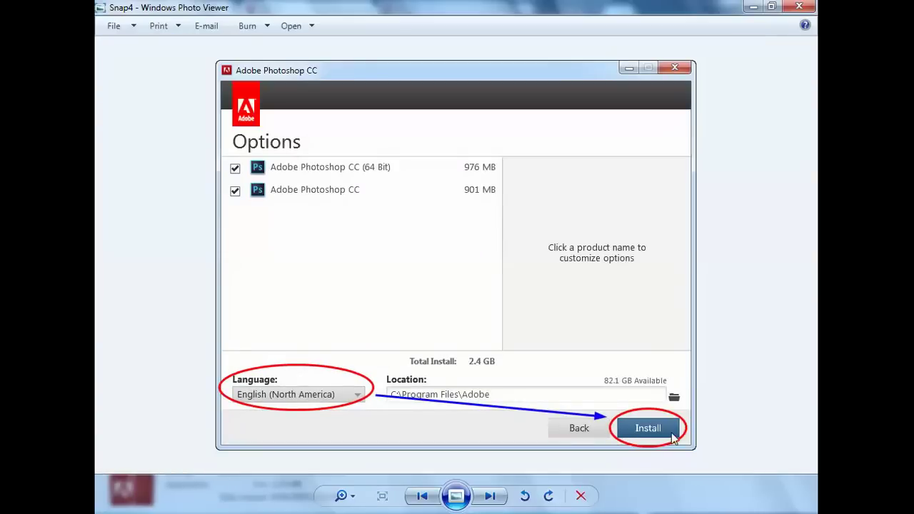
click(494, 499)
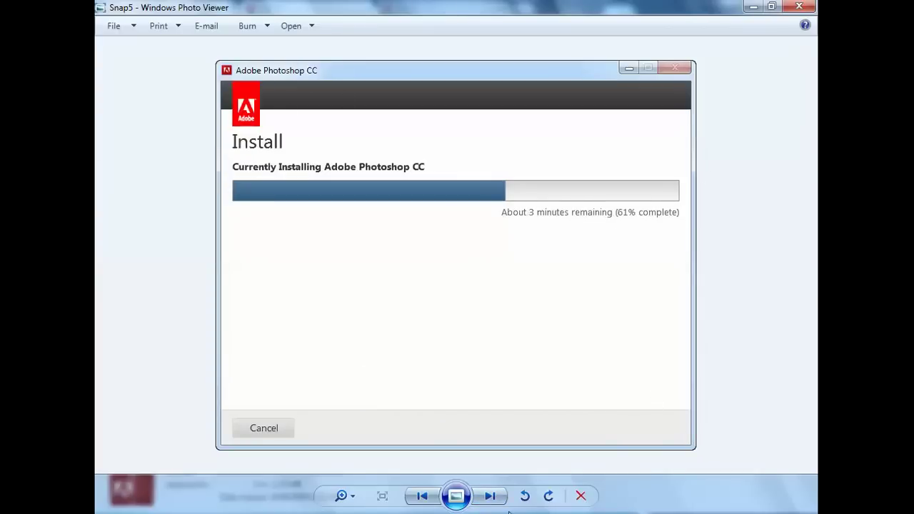
click(490, 498)
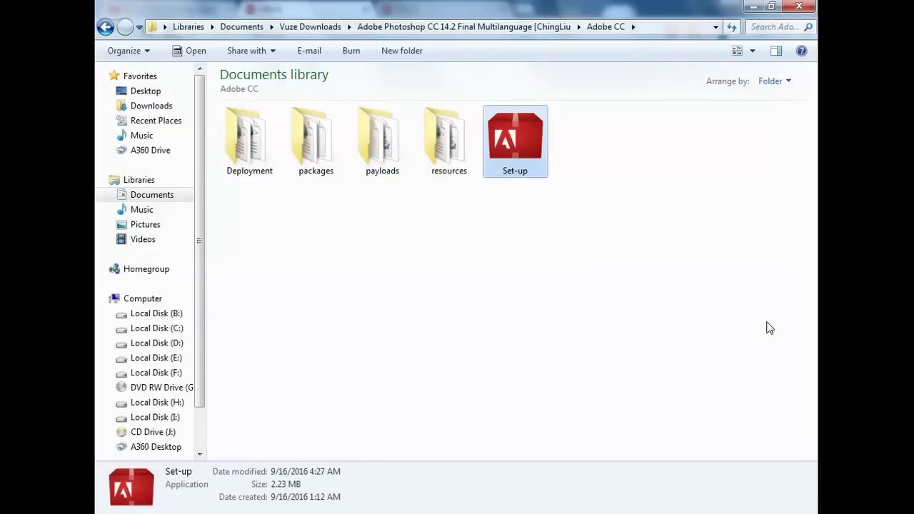
key(BackSpace)
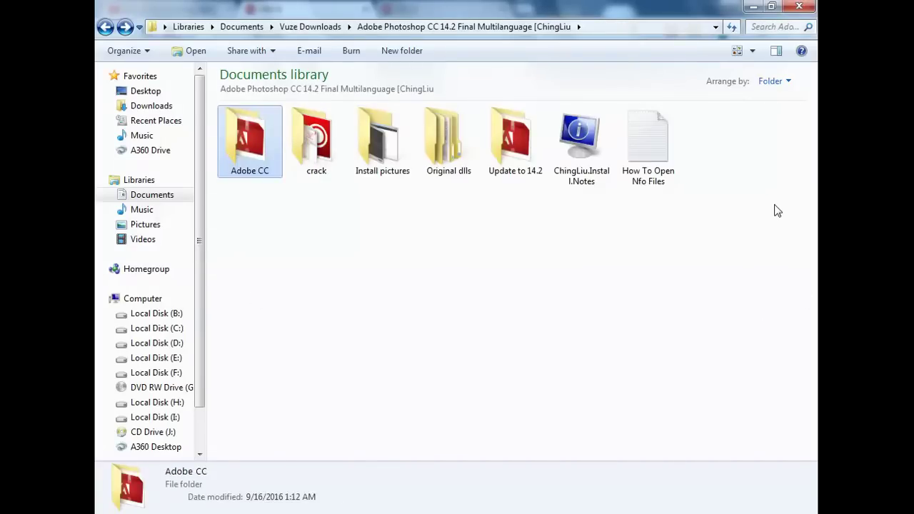
click(314, 146)
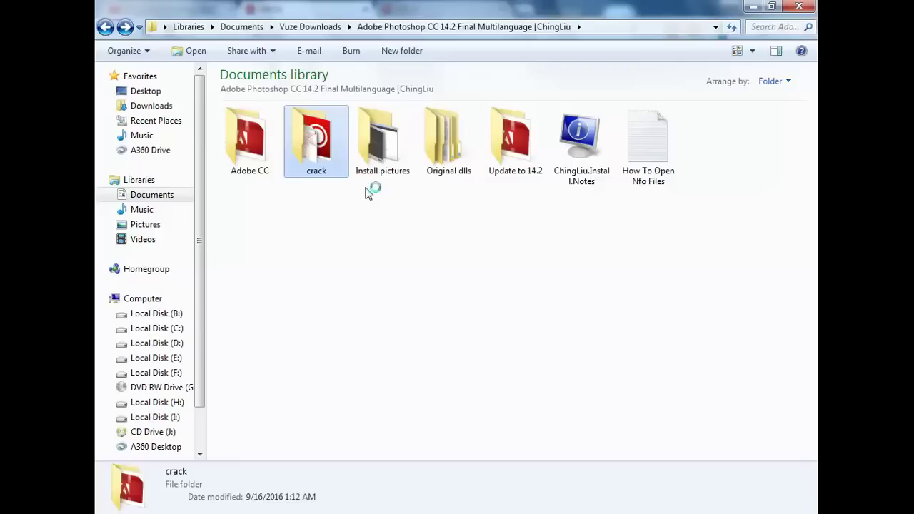
double_click(328, 142)
key(Down)
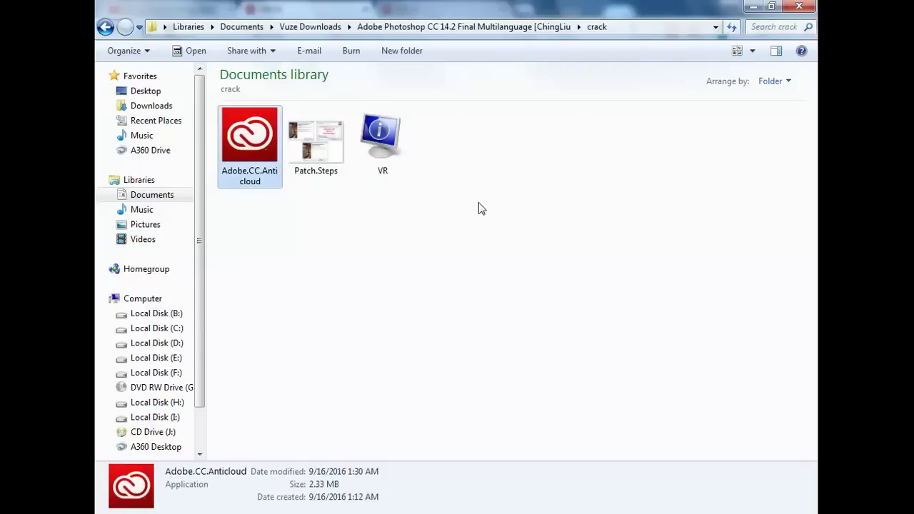
double_click(323, 158)
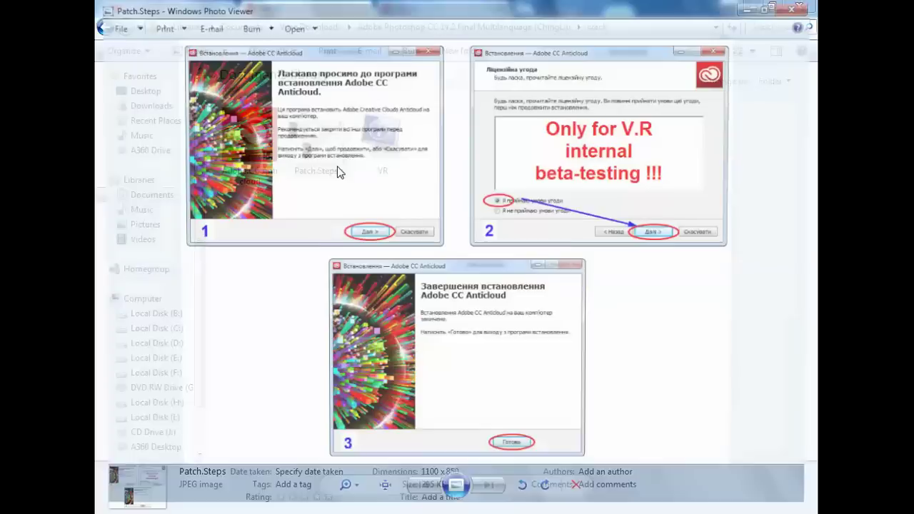
click(799, 7)
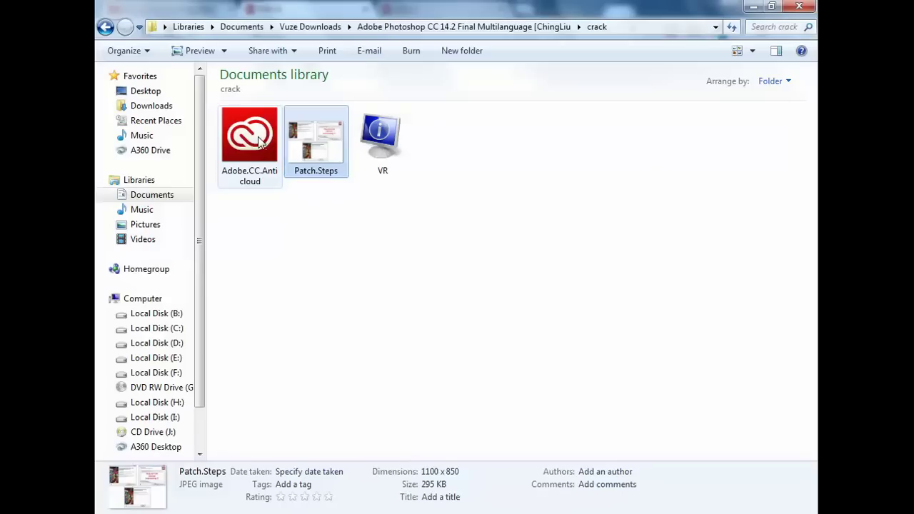
click(225, 154)
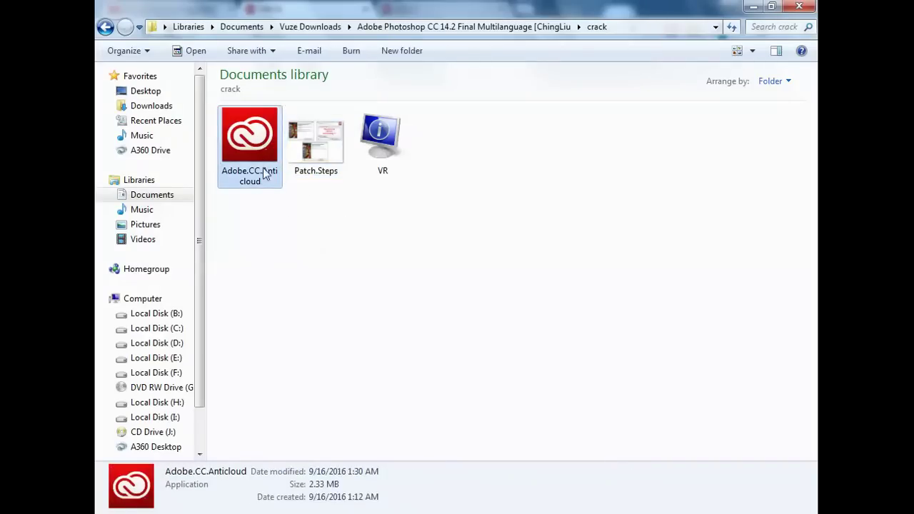
double_click(341, 158)
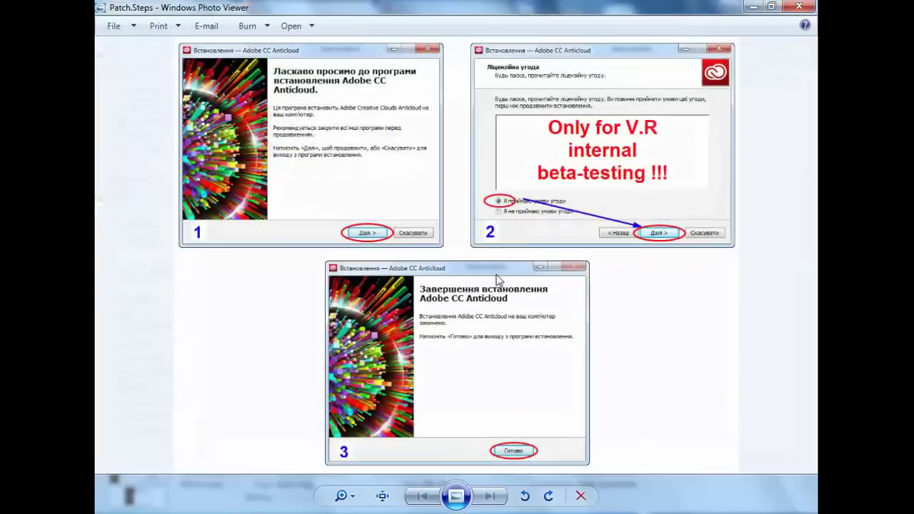
scroll(336, 240, up, 4)
scroll(335, 240, down, 2)
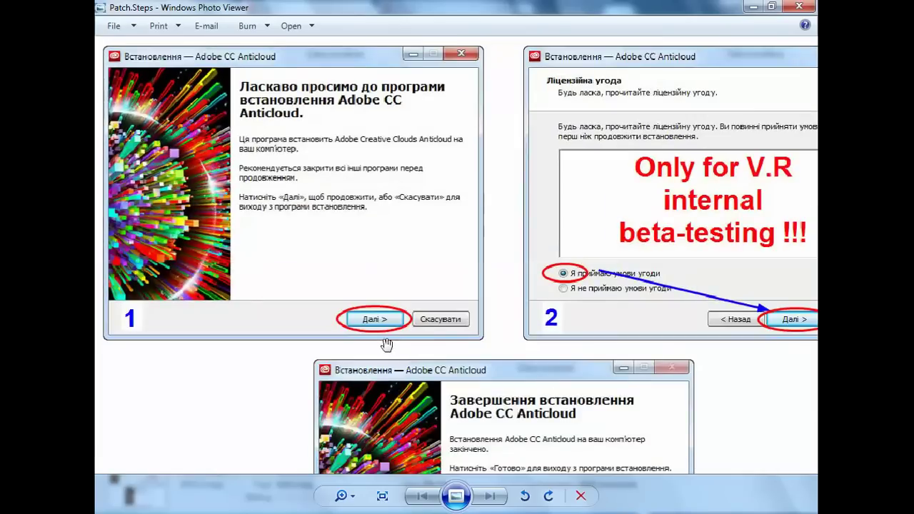
scroll(386, 330, up, 1)
scroll(386, 330, down, 2)
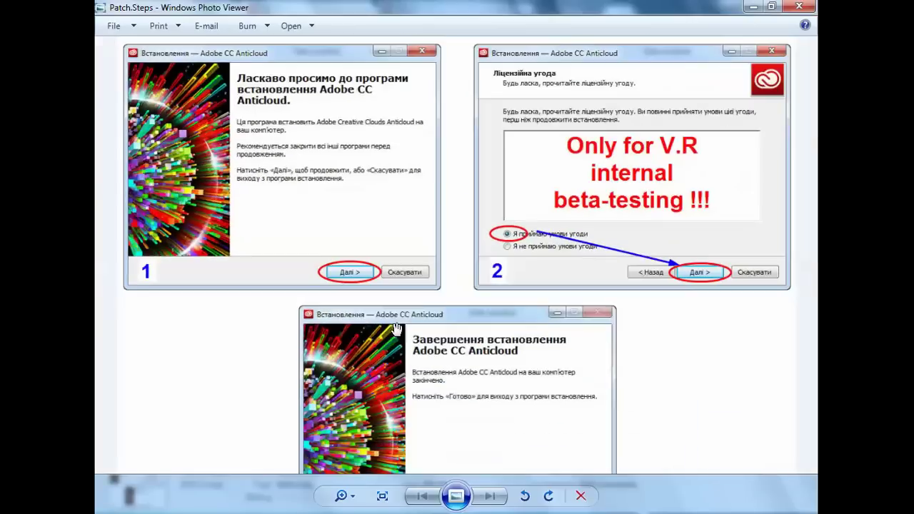
scroll(405, 304, up, 1)
scroll(408, 314, up, 1)
scroll(414, 332, up, 1)
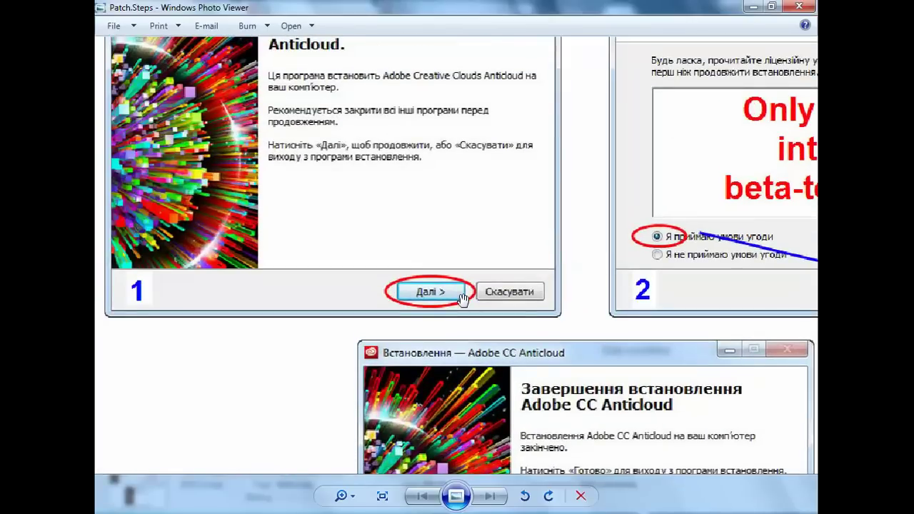
scroll(418, 343, up, 1)
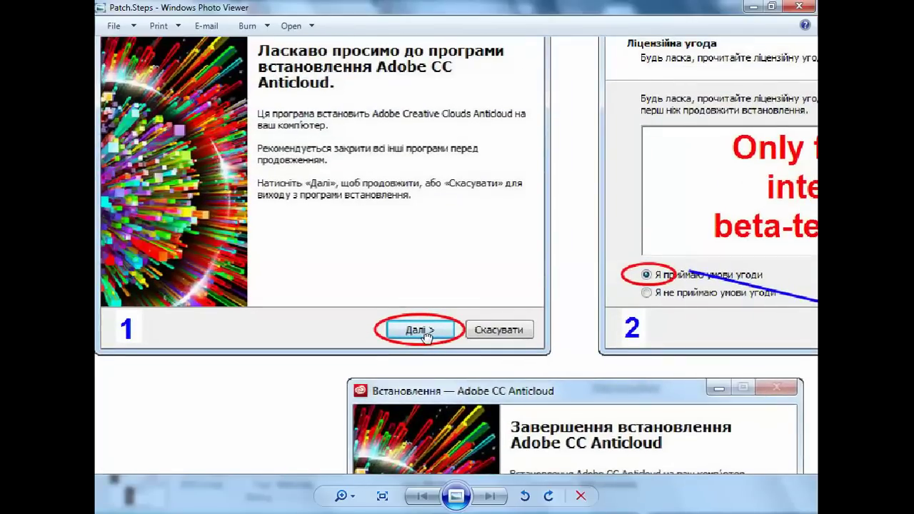
drag(814, 314, 570, 300)
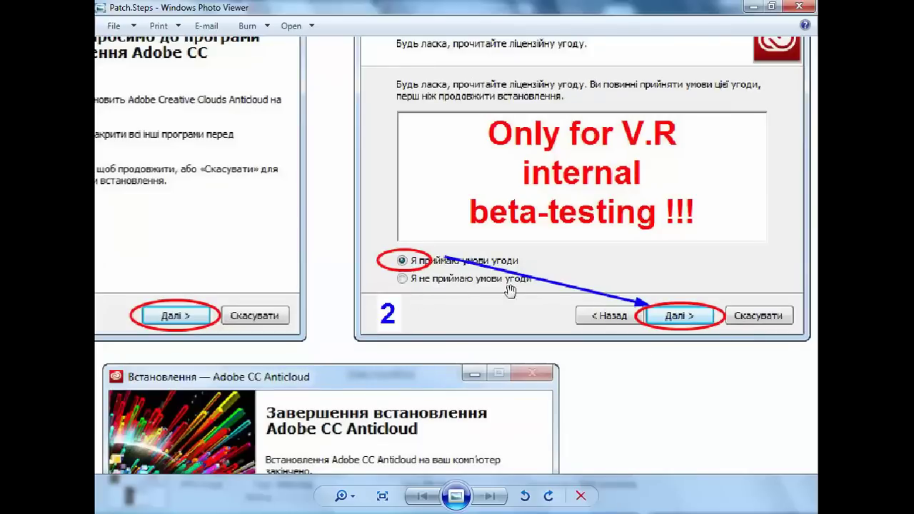
drag(684, 327, 713, 270)
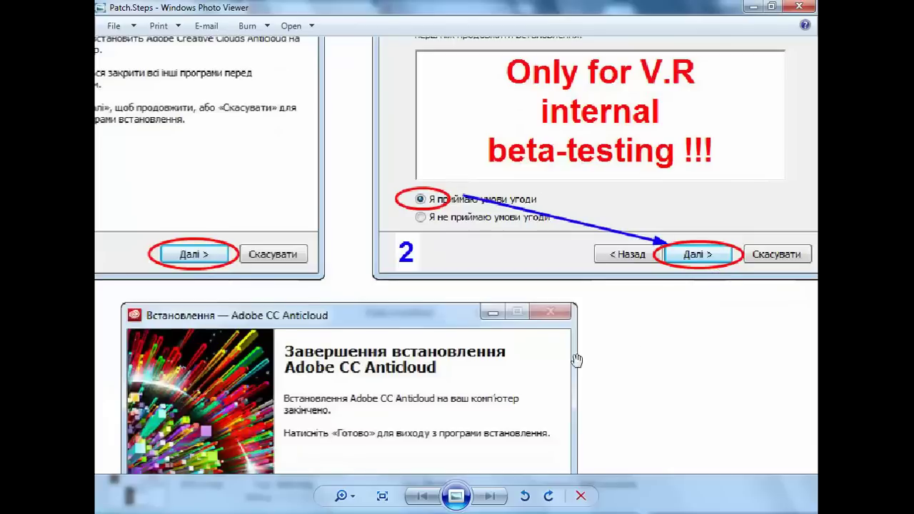
drag(571, 355, 654, 166)
drag(536, 430, 530, 431)
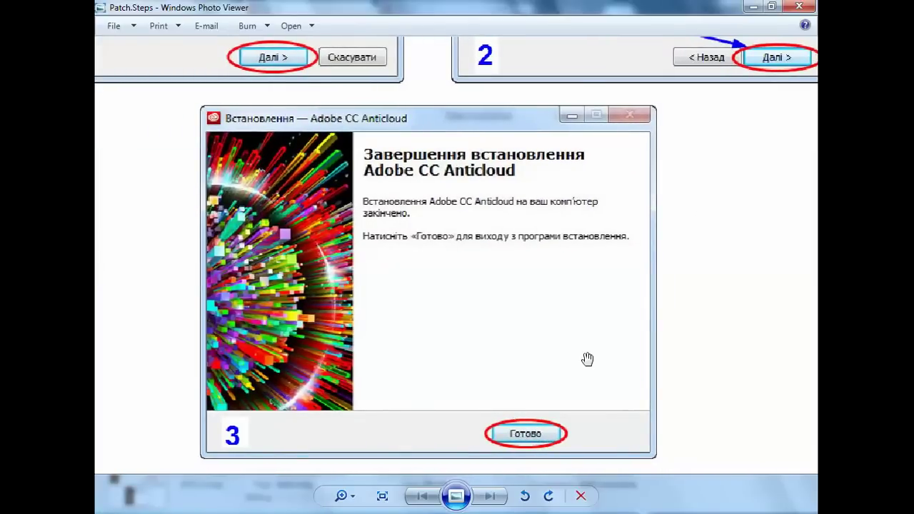
scroll(585, 359, down, 5)
click(800, 6)
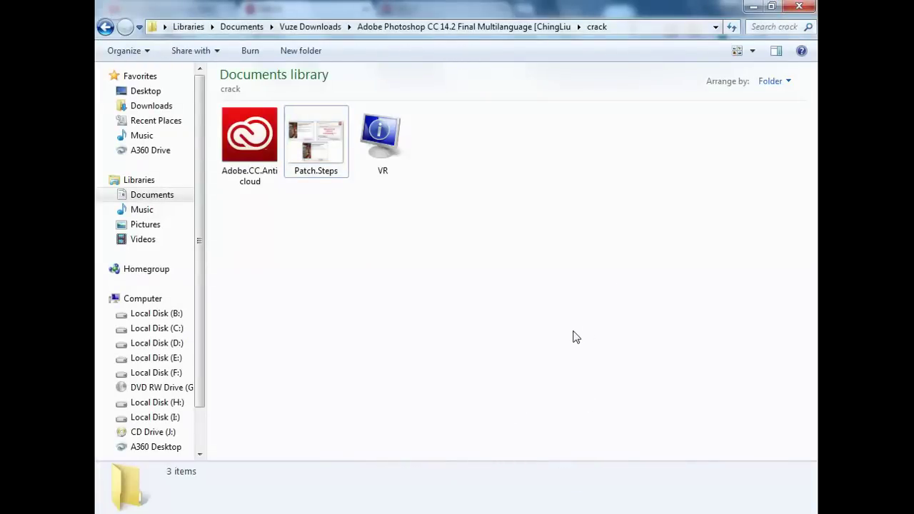
Open Original dlls > 64 bit to see amtlib.dll, then minimize the browser to reveal the desktop
key(BackSpace)
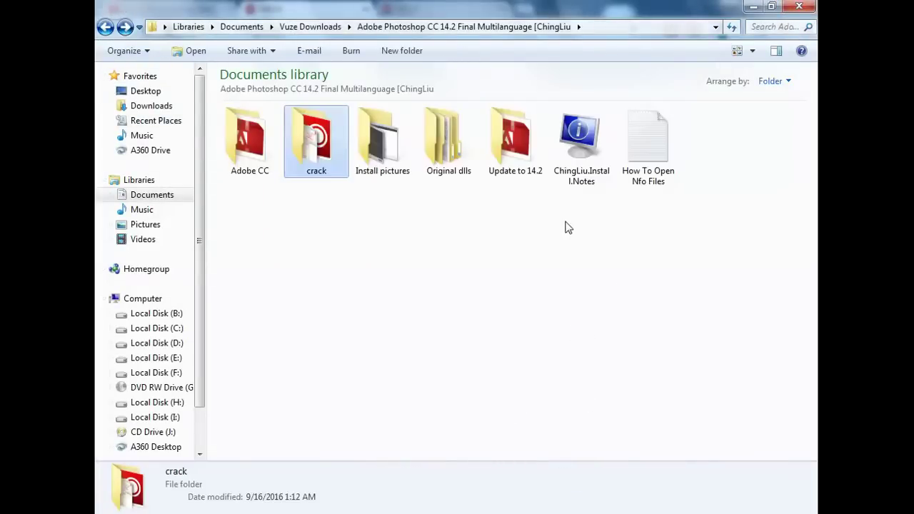
click(569, 228)
double_click(444, 145)
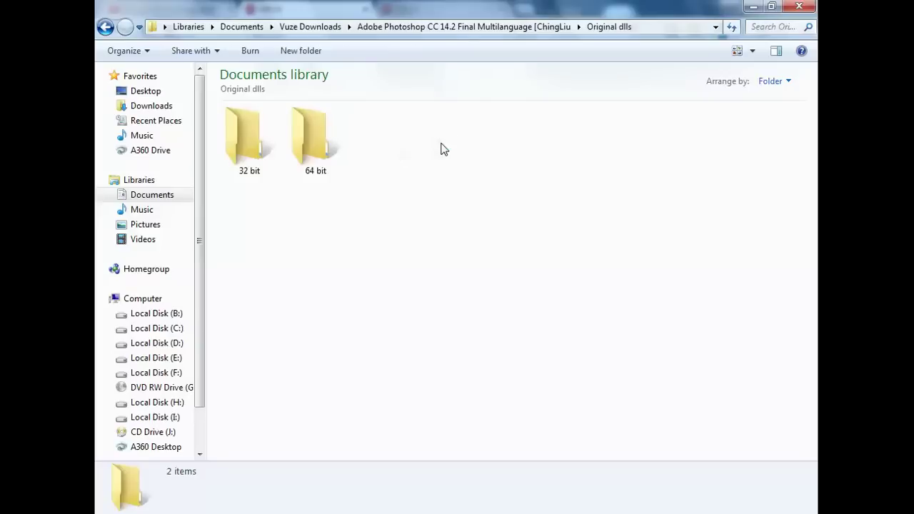
double_click(314, 143)
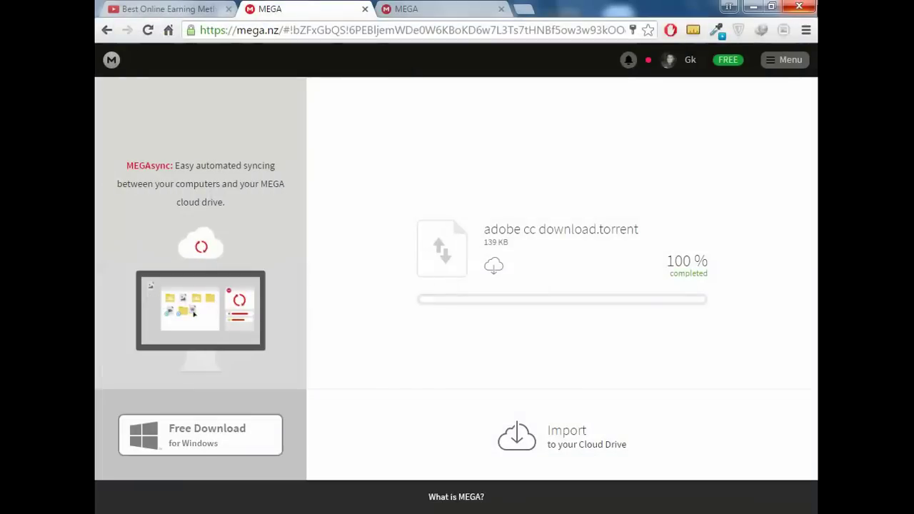
click(754, 7)
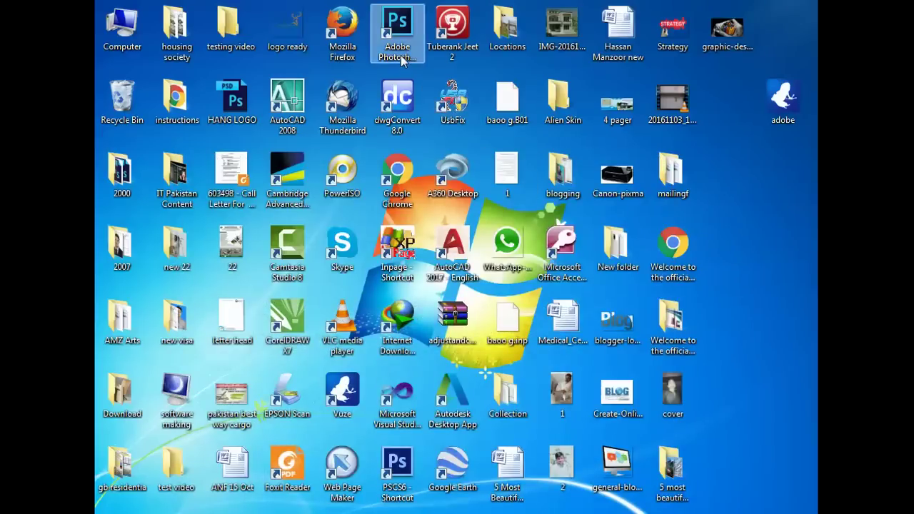
click(401, 55)
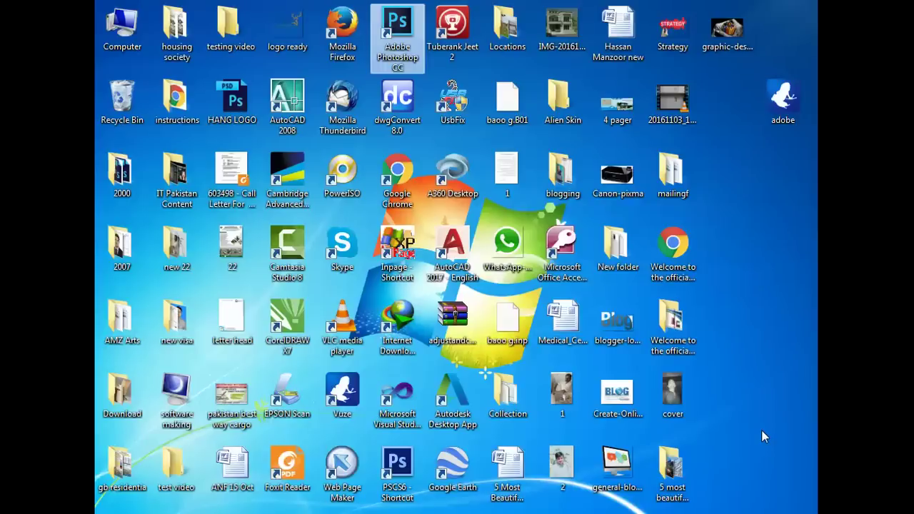
Launch Adobe Photoshop CC from its desktop shortcut and let it finish loading
double_click(404, 62)
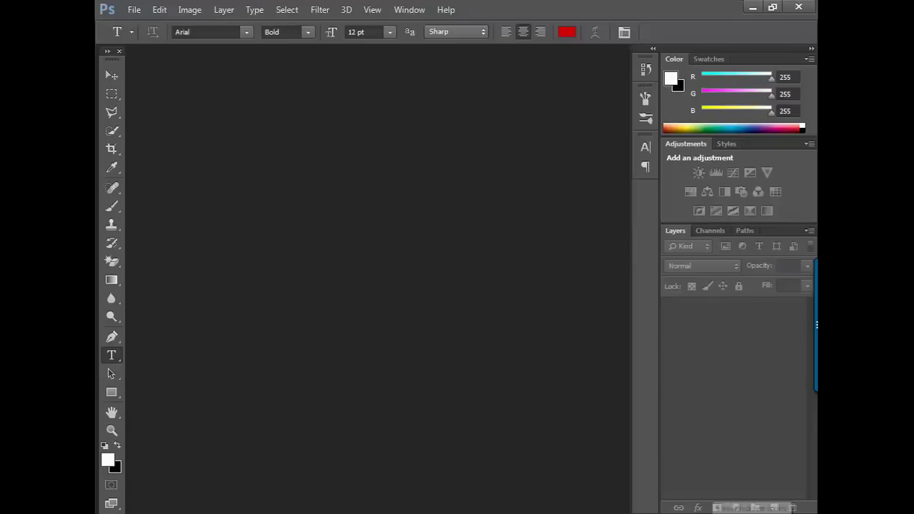
click(711, 513)
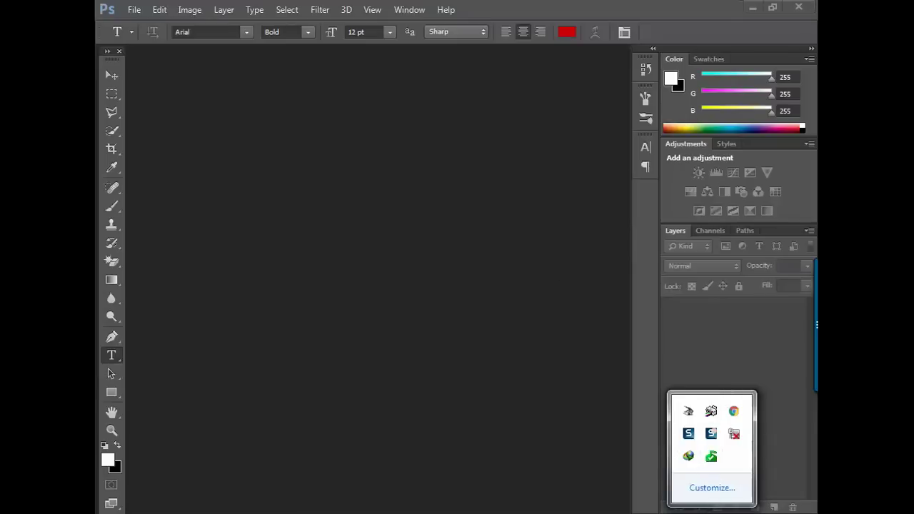
click(542, 360)
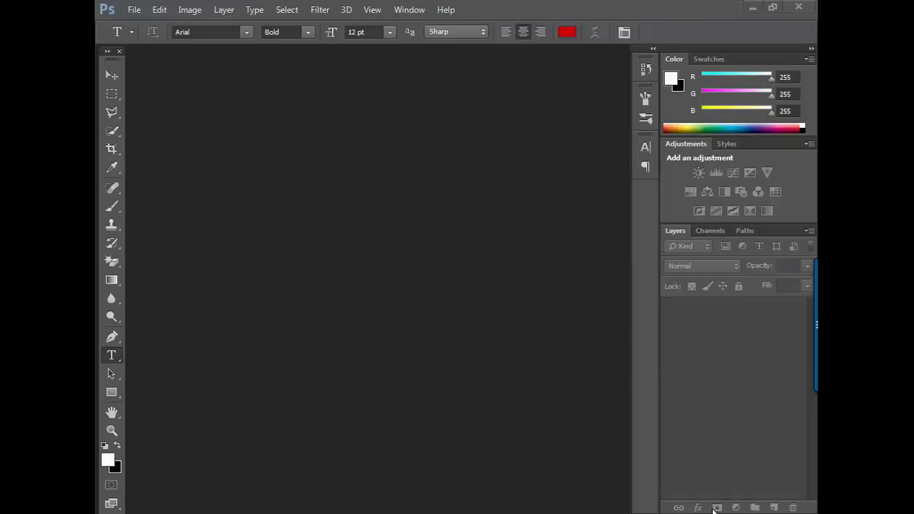
click(716, 510)
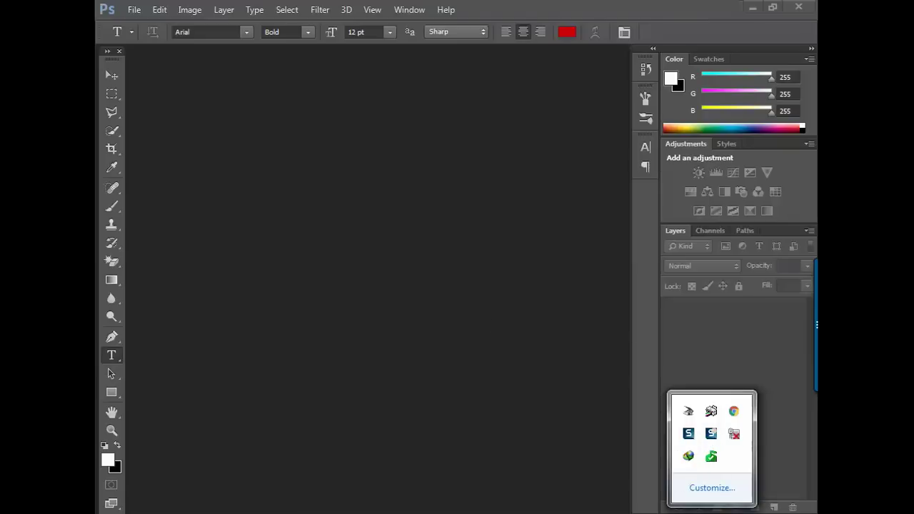
click(442, 273)
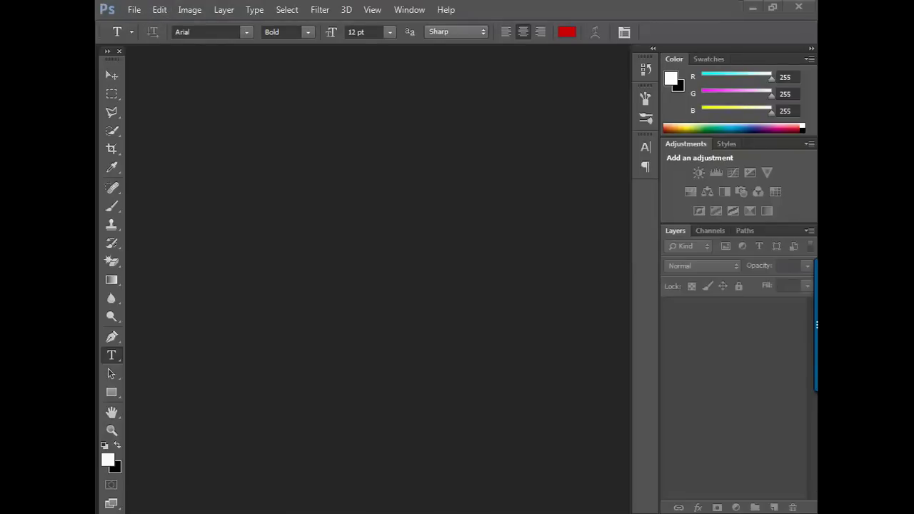
click(133, 9)
click(671, 24)
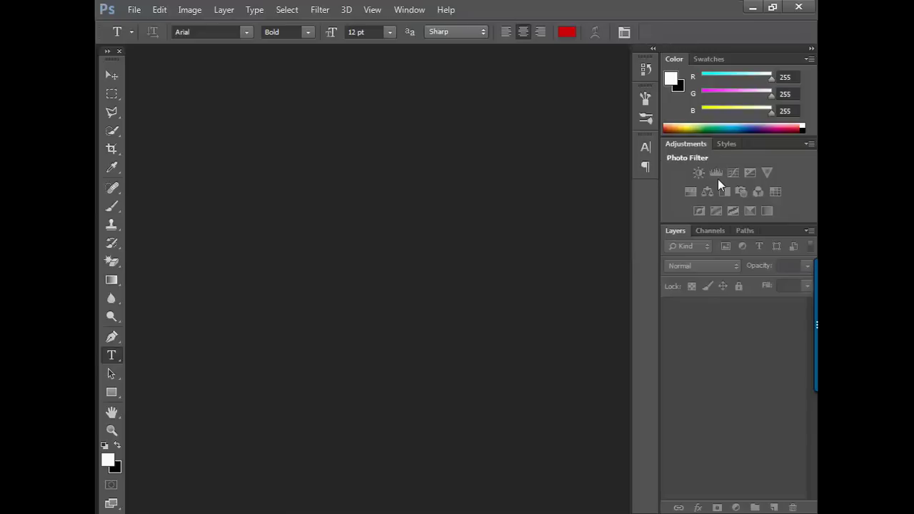
Dismiss Photoshop's fake-serial warning and cancel the registration prompt
click(136, 10)
click(136, 83)
click(398, 10)
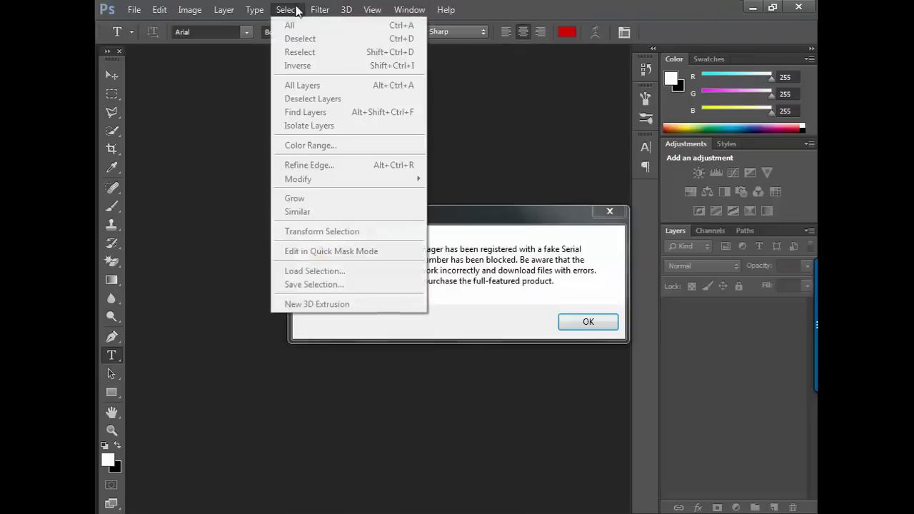
click(588, 322)
click(542, 330)
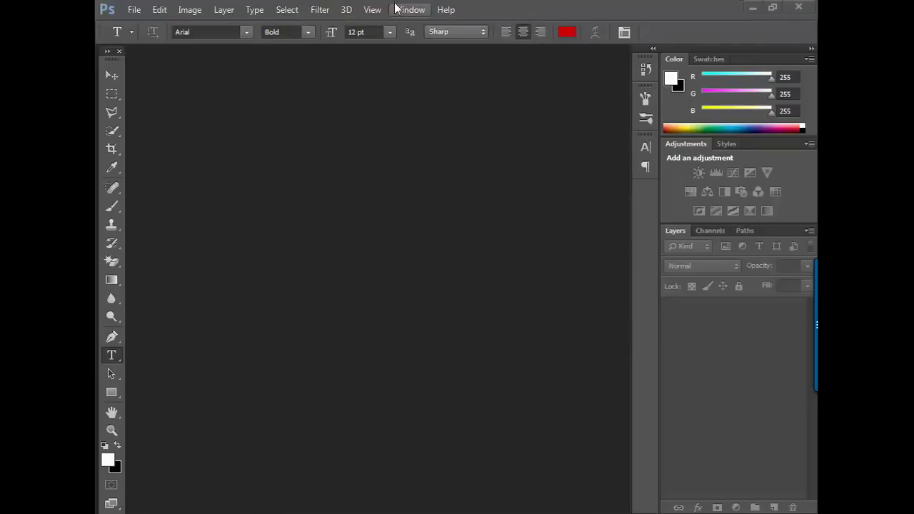
Reset the Essentials workspace to its defaults from the Window > Workspace menu
click(452, 11)
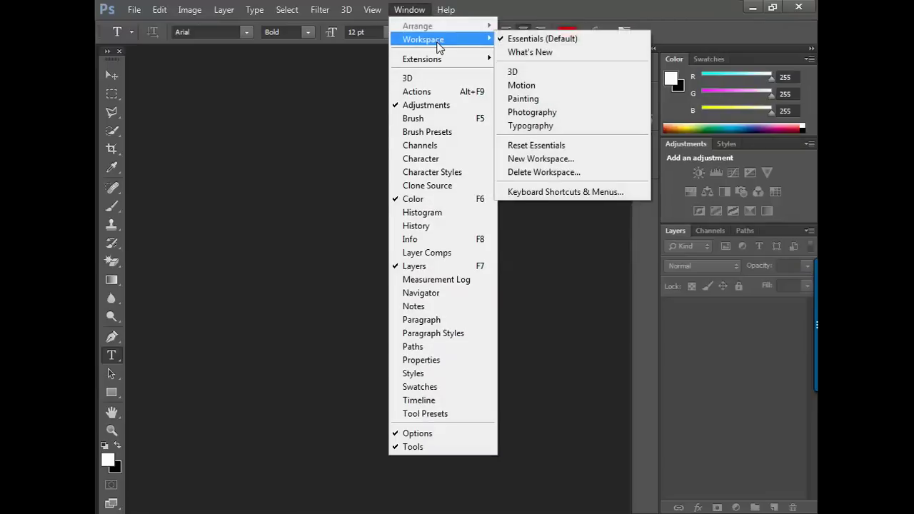
mouse_move(423, 40)
click(446, 9)
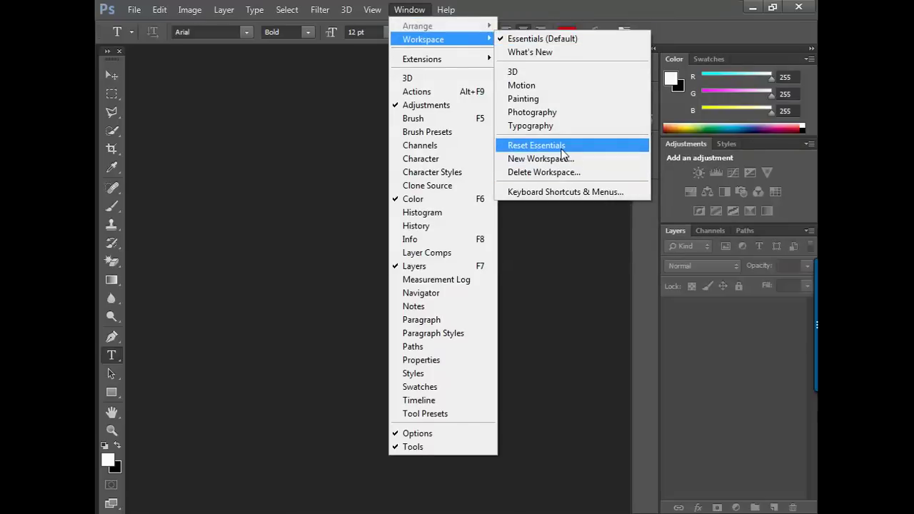
click(562, 149)
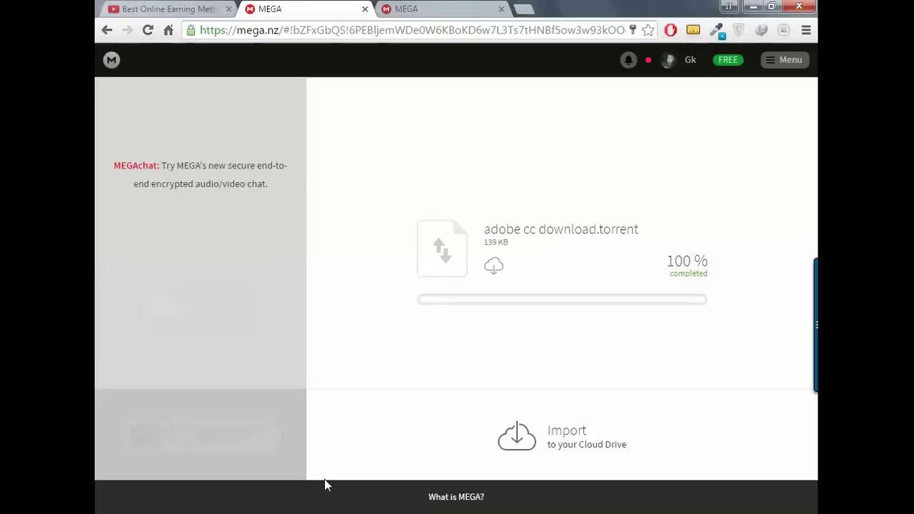
Bring back the Best Online Earning Methods YouTube uploads page and close the extra MEGA tab
key(ctrl+shift+Tab)
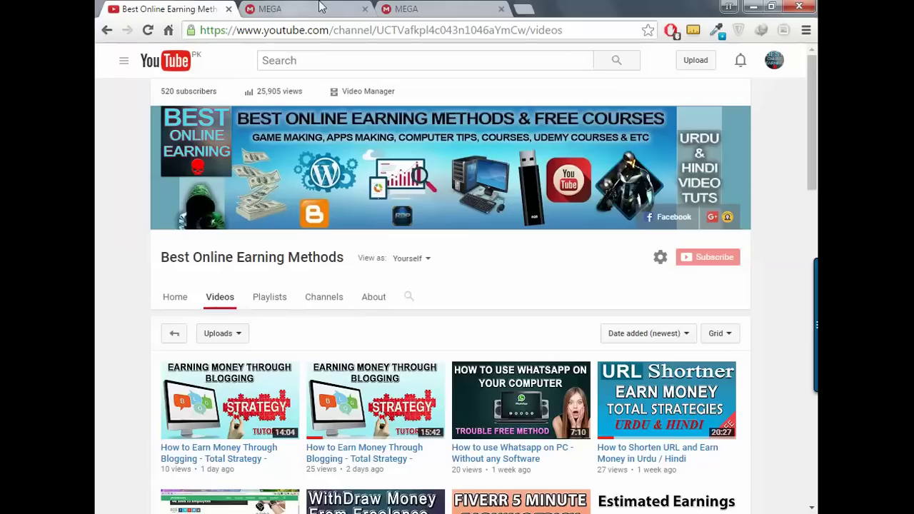
middle_click(320, 7)
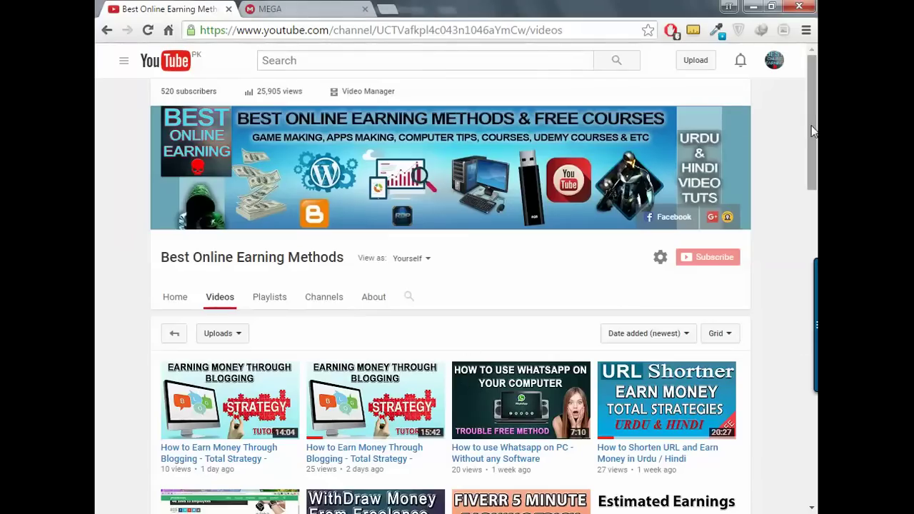
scroll(812, 131, down, 1)
scroll(812, 130, up, 1)
mouse_move(812, 129)
mouse_down()
mouse_move(812, 207)
mouse_move(812, 158)
mouse_up()
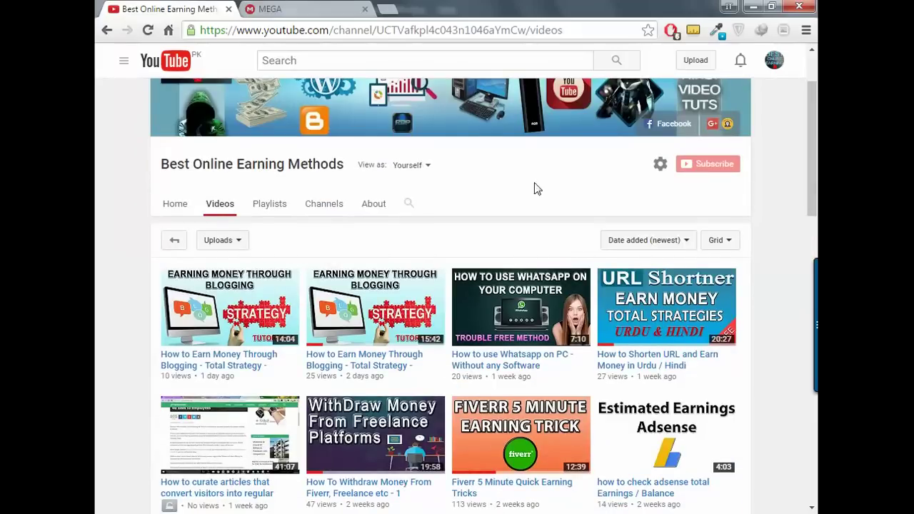
scroll(537, 188, up, 2)
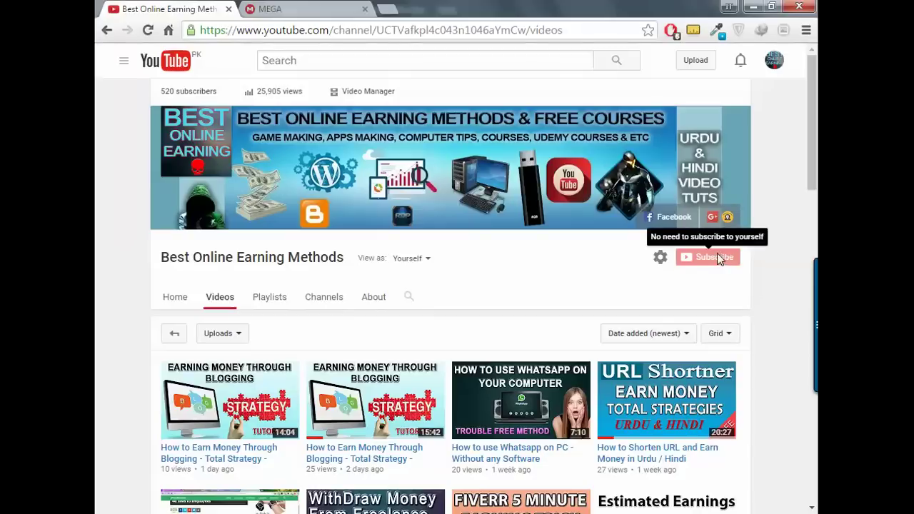